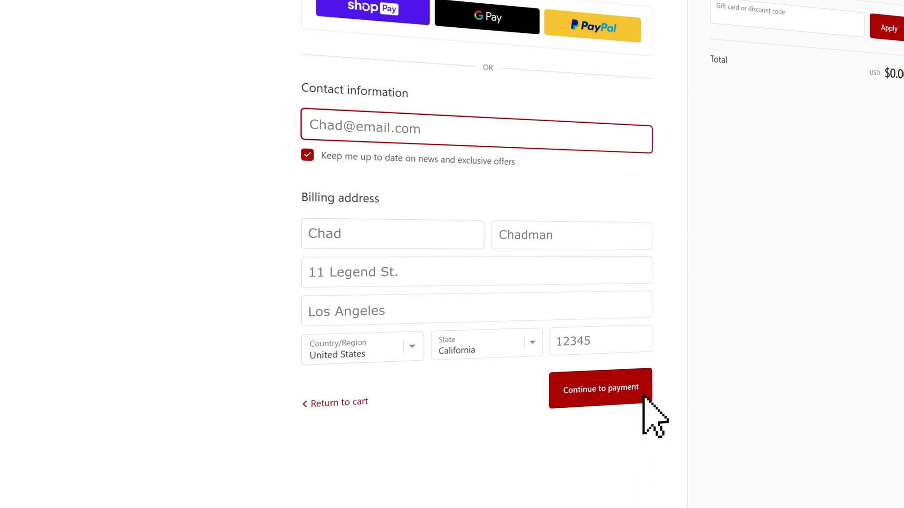
# - Submit the checkout billing details to place the free Sound FX Sample Pack order
pyautogui.click(642, 396)
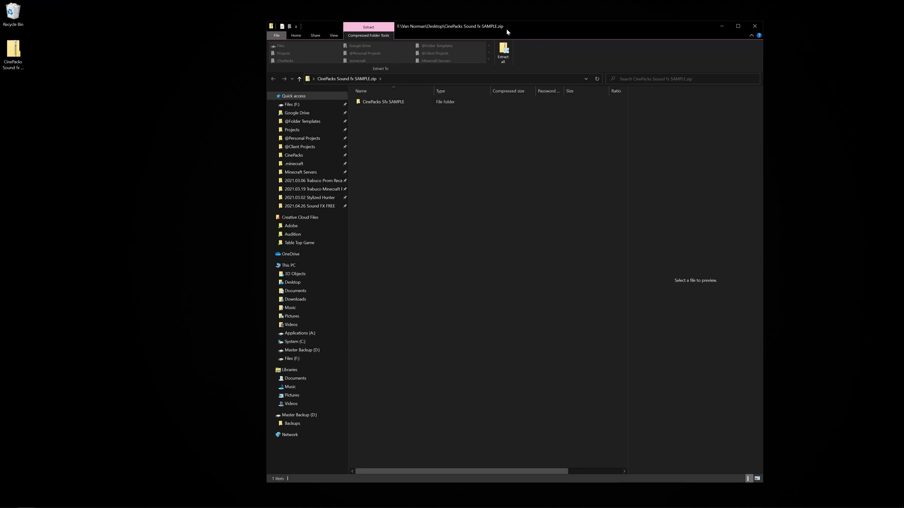
# - Extract all seven files from the zipped CinePacks Sfx SAMPLE folder
pyautogui.doubleClick(383, 102)
pyautogui.moveTo(412, 162); pyautogui.dragTo(477, 249)
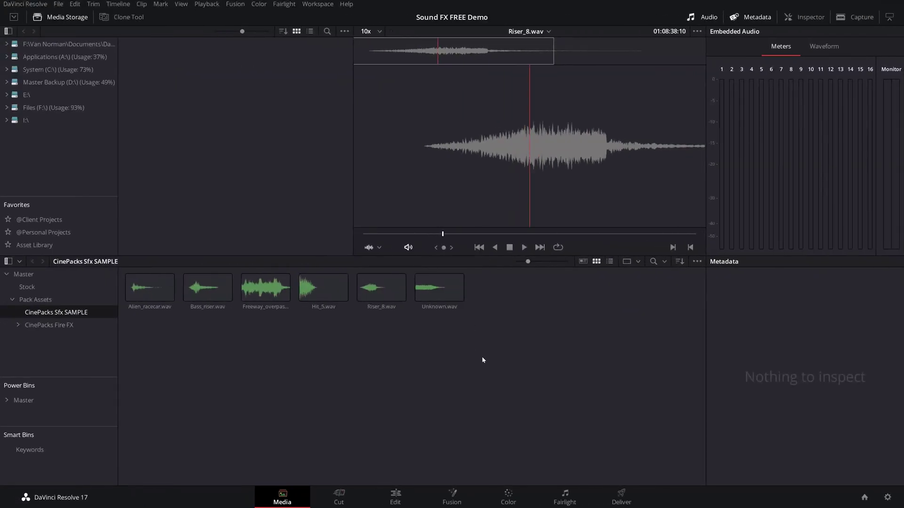
# - Select the six sound clips in the Media Pool and go to the Edit page showing Timeline 1
pyautogui.moveTo(483, 358); pyautogui.dragTo(155, 288)
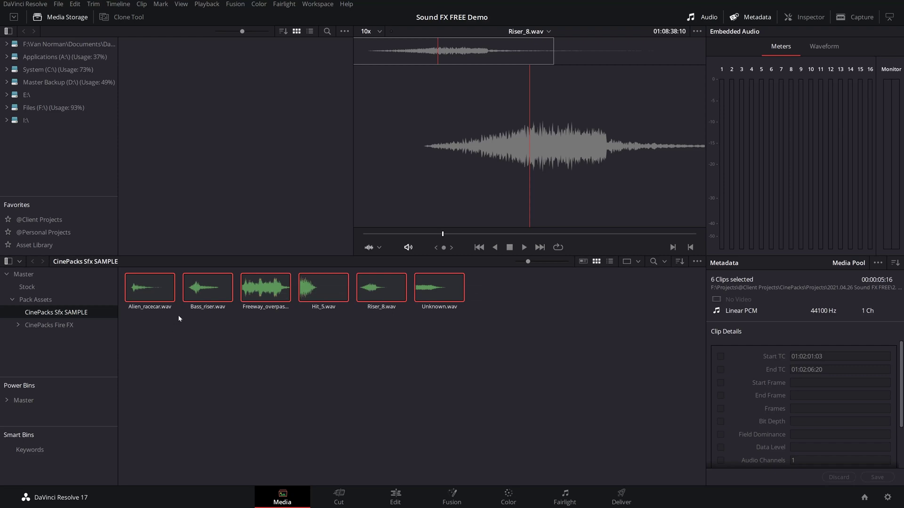
pyautogui.click(396, 497)
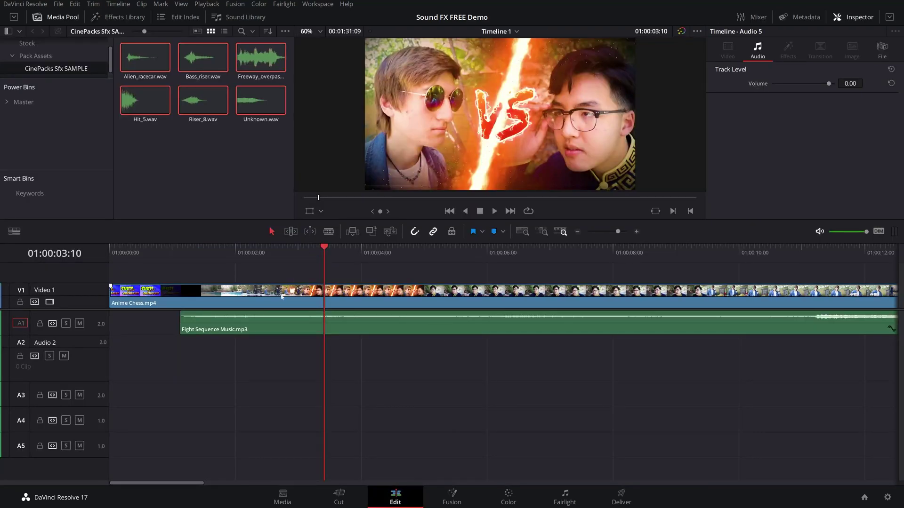
pyautogui.scroll(-2, 188, 334)
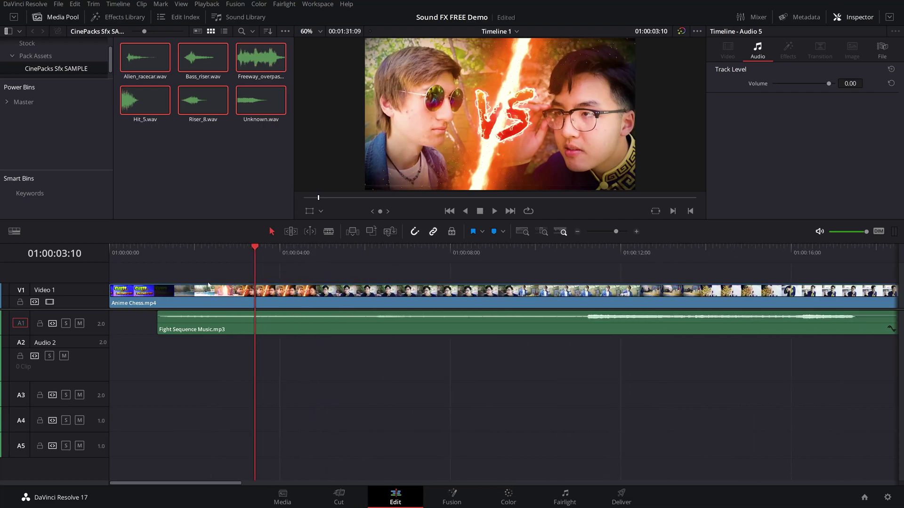
pyautogui.press('Home')
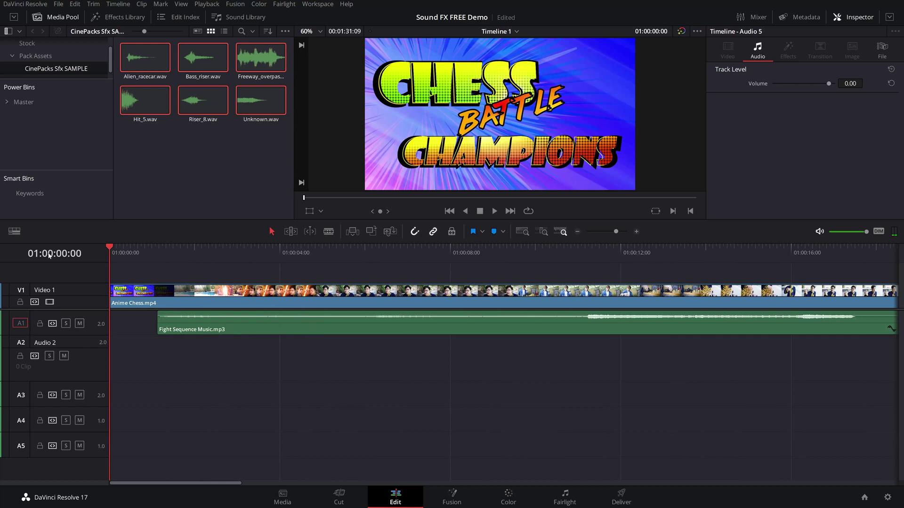
pyautogui.click(142, 265)
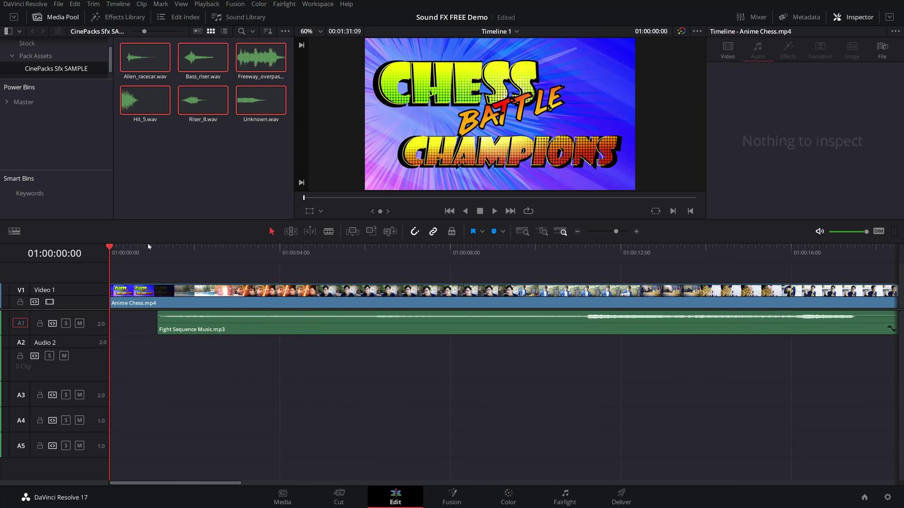
pyautogui.moveTo(177, 254); pyautogui.dragTo(211, 264)
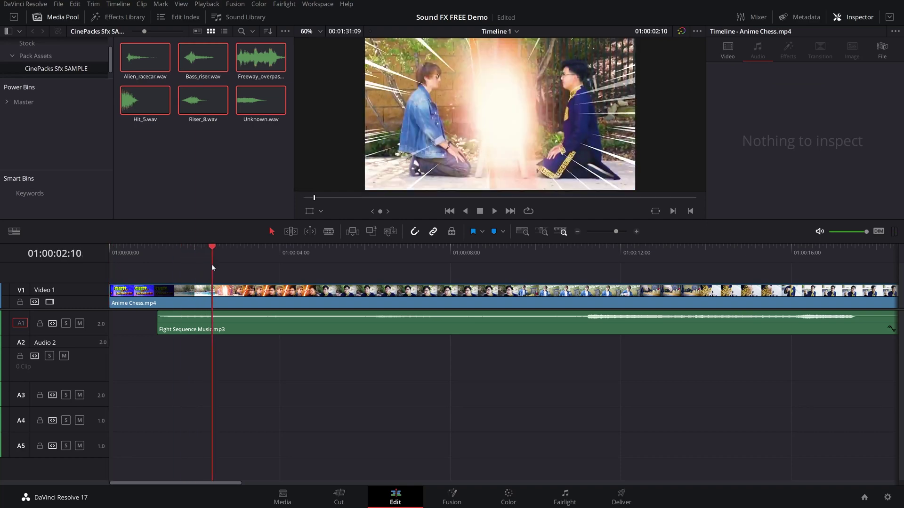
pyautogui.click(235, 330)
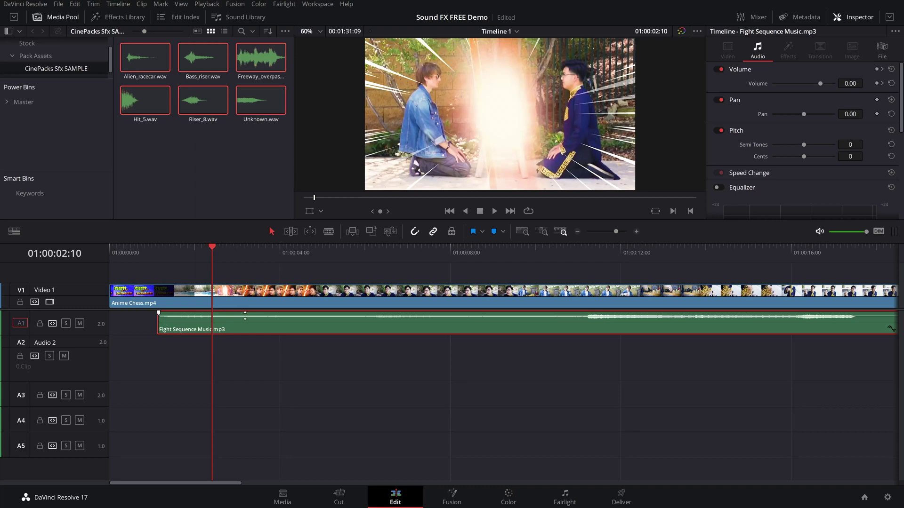
pyautogui.click(267, 365)
pyautogui.press('Up')
pyautogui.press('space')
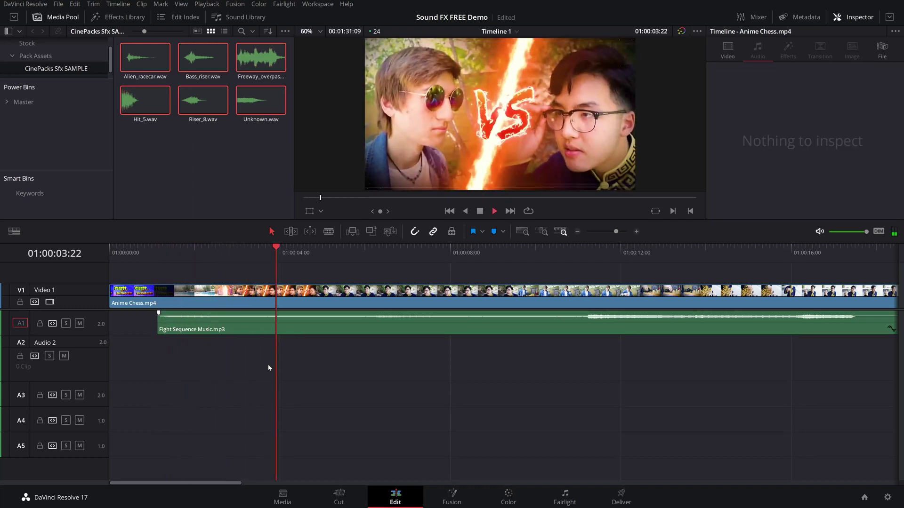
pyautogui.press('space')
pyautogui.moveTo(220, 259); pyautogui.dragTo(261, 262)
pyautogui.click(188, 159)
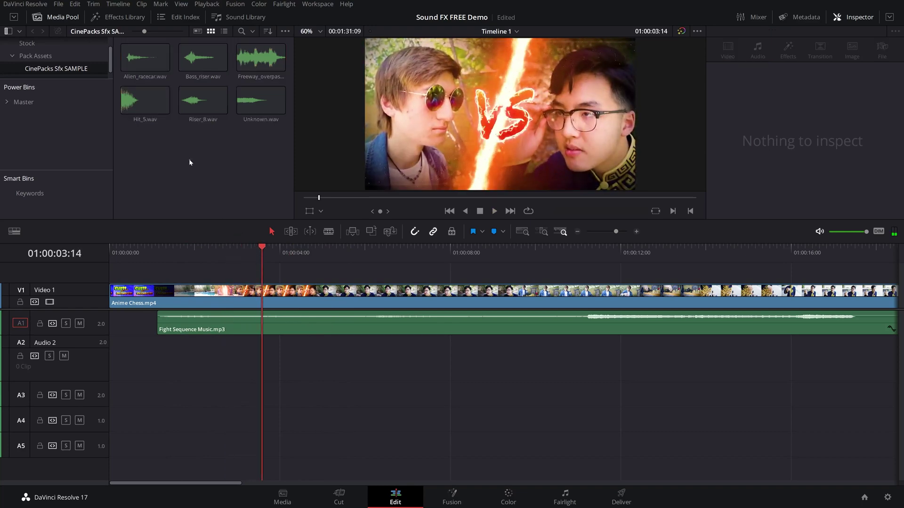
# - Preview Riser_8.wav and place it on Audio 2 beneath the Fight Sequence Music
pyautogui.doubleClick(194, 102)
pyautogui.click(353, 198)
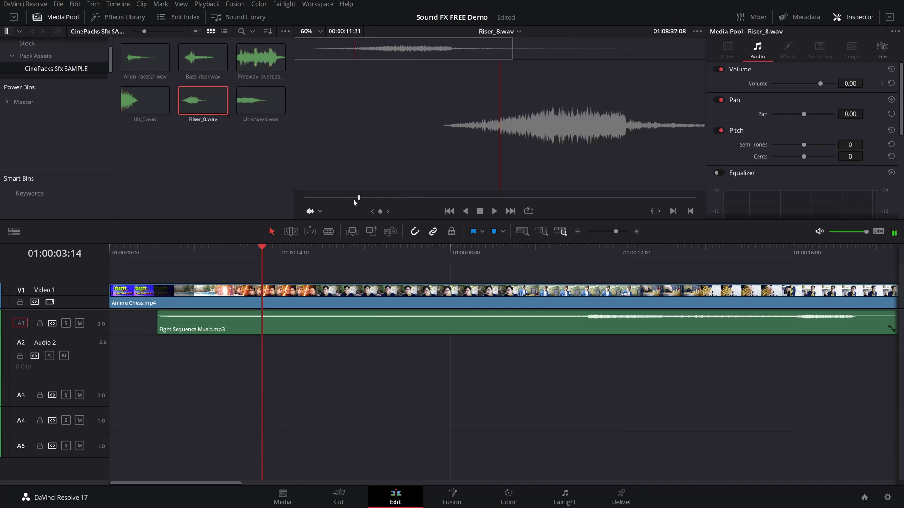
pyautogui.press('space')
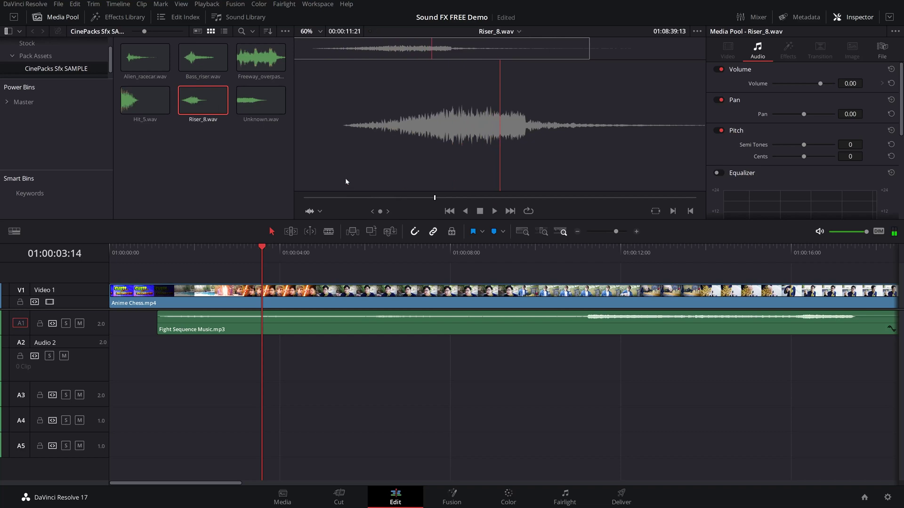
pyautogui.moveTo(462, 157); pyautogui.dragTo(153, 337)
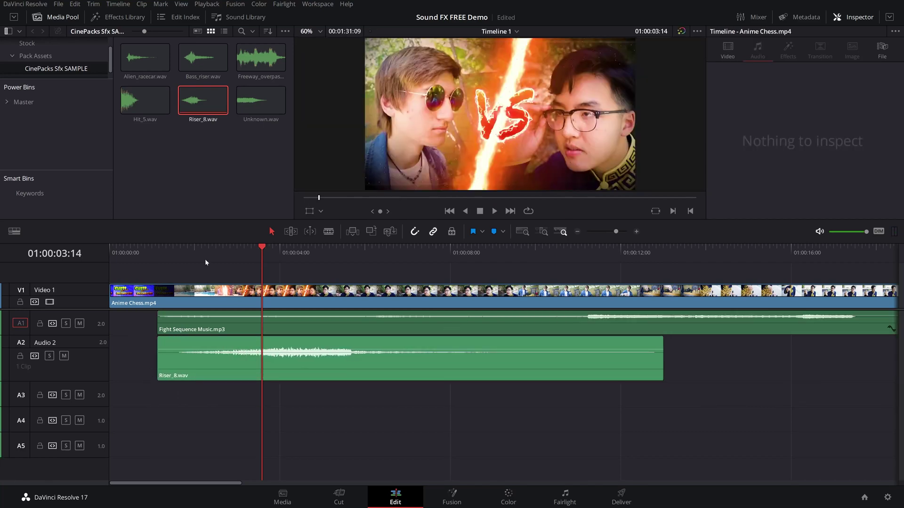
# - Play back the edit from about two seconds, then select the Audio 2 track and riser clip
pyautogui.click(205, 261)
pyautogui.press('space')
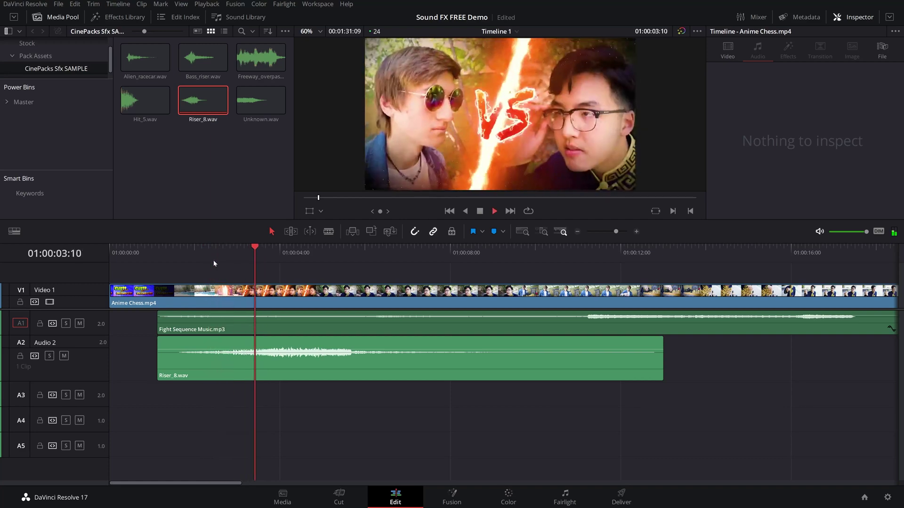
pyautogui.press('space')
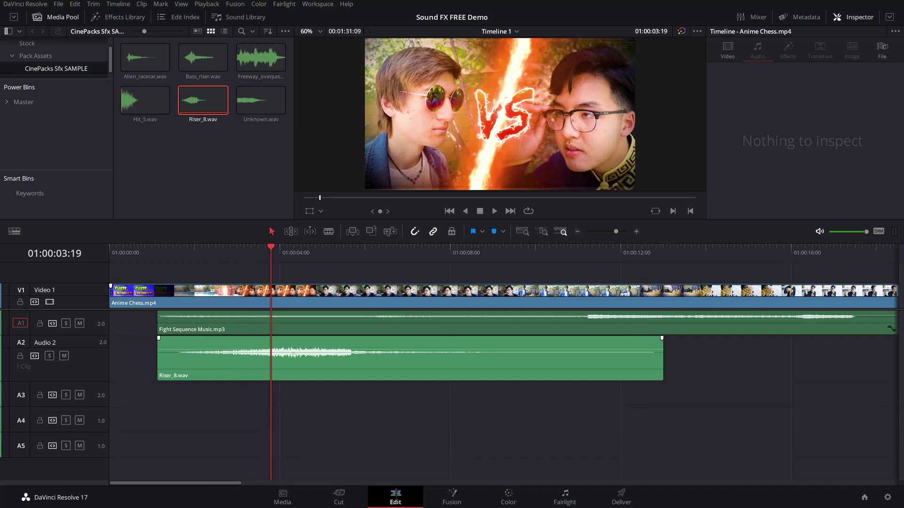
pyautogui.click(104, 344)
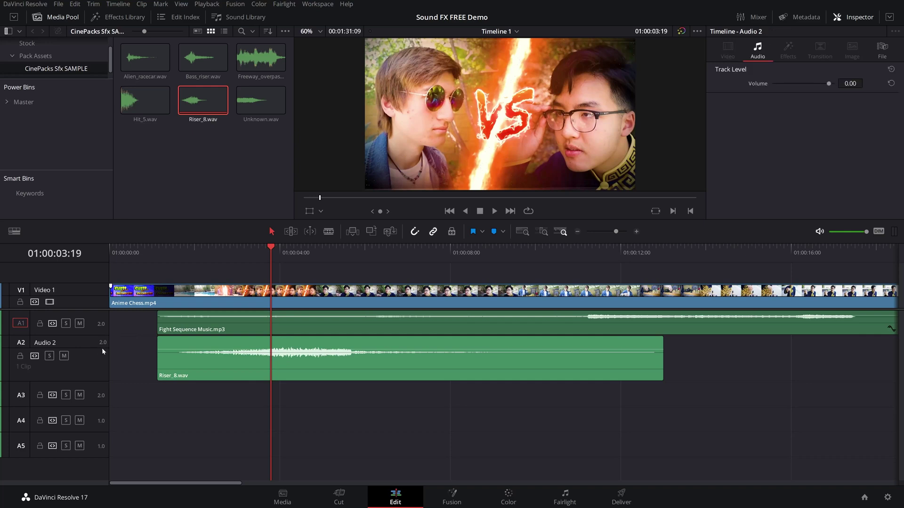
pyautogui.click(339, 364)
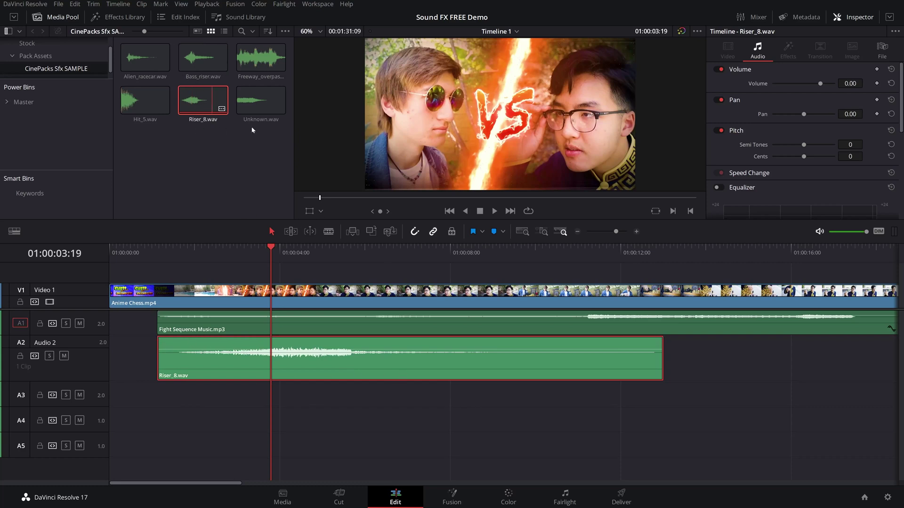
# - Change the Audio 2 track type to Mono
pyautogui.rightClick(106, 350)
pyautogui.moveTo(134, 349)
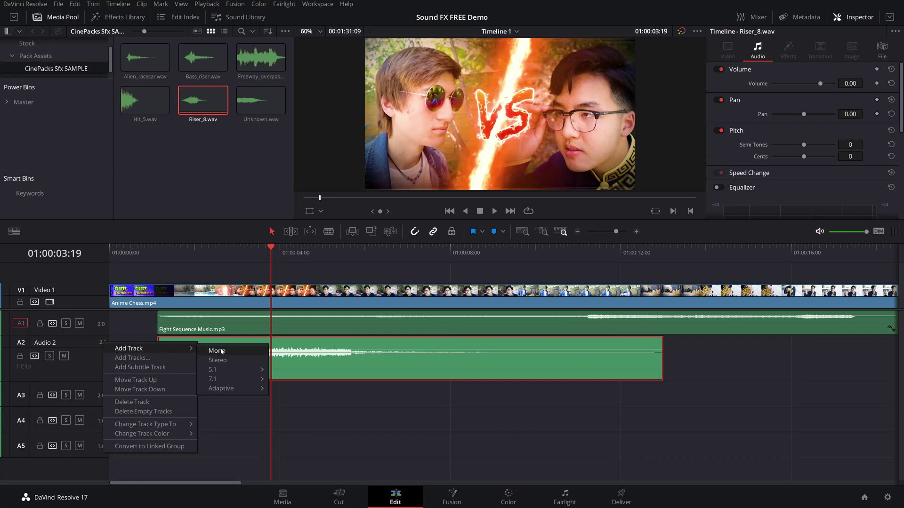
pyautogui.moveTo(184, 426)
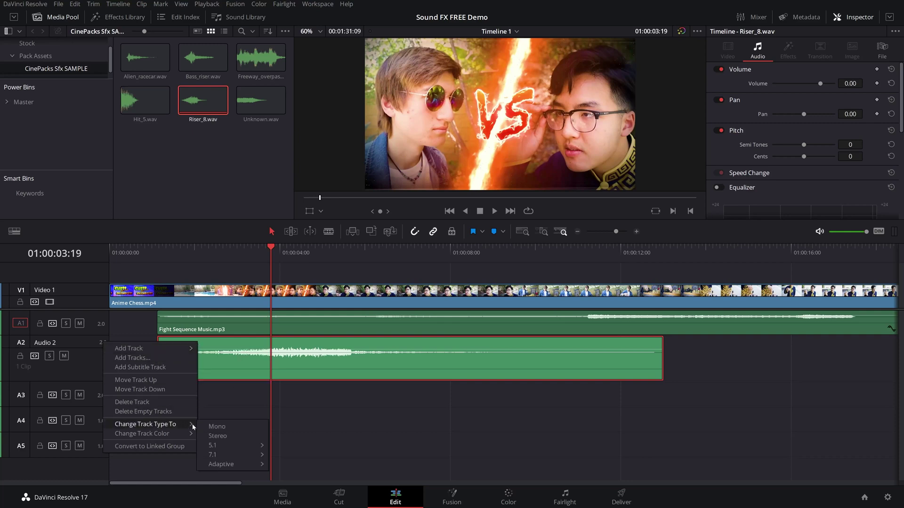
pyautogui.click(223, 428)
# - Move Riser_8.wav to the very beginning of the timeline, checking it with playback
pyautogui.click(222, 253)
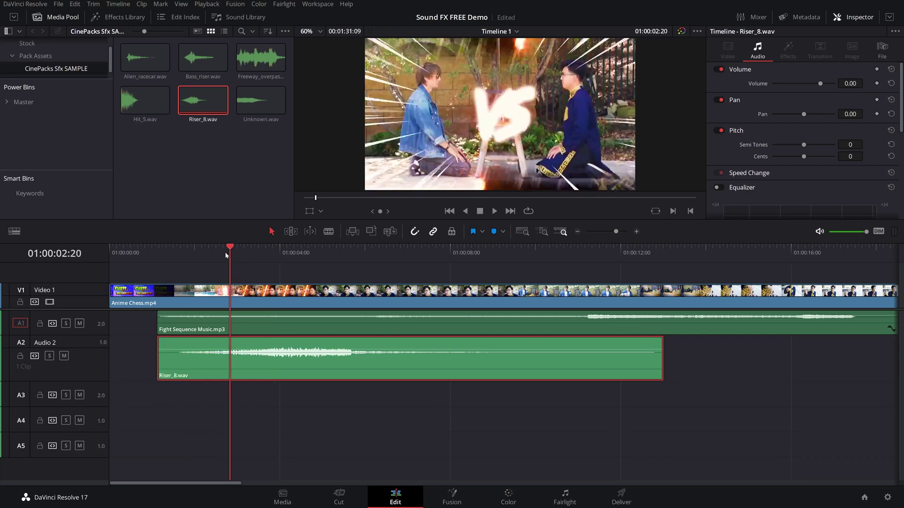
pyautogui.press('space')
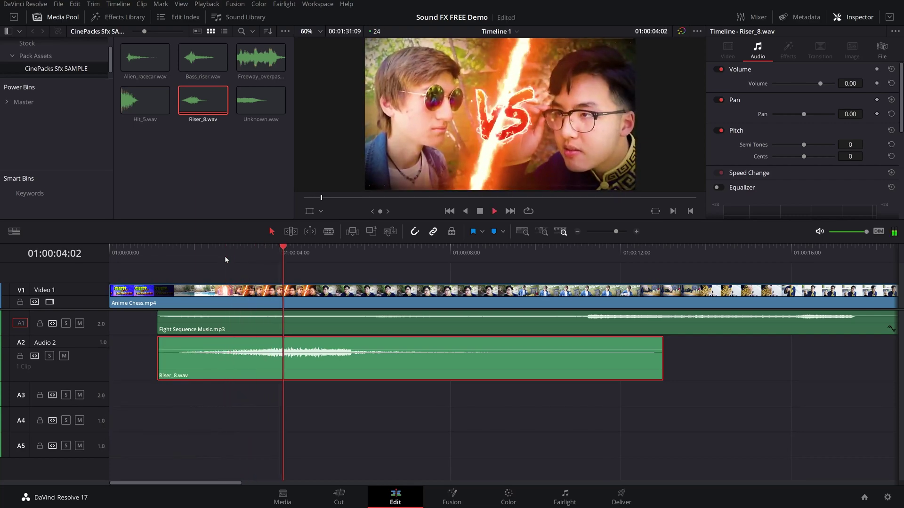
pyautogui.press('space')
pyautogui.moveTo(180, 250); pyautogui.dragTo(147, 249)
pyautogui.moveTo(313, 356); pyautogui.dragTo(265, 367)
pyautogui.press('space')
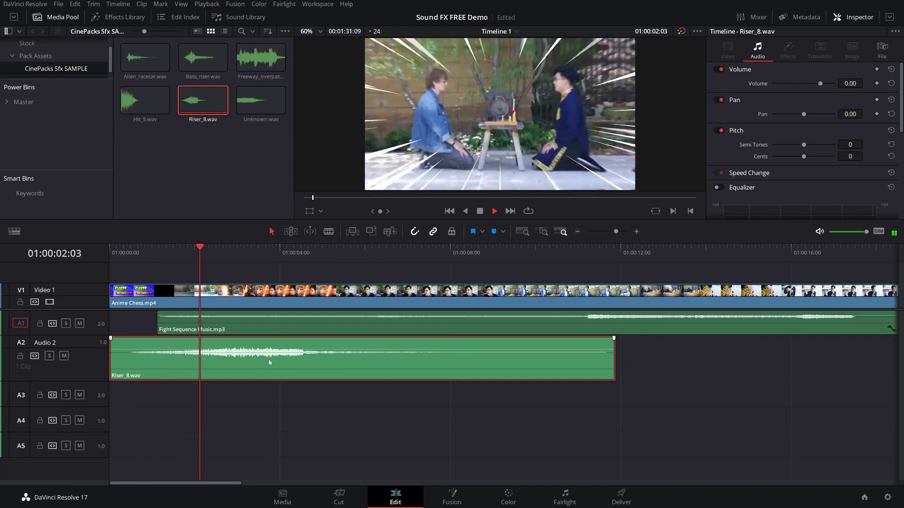
pyautogui.press('space')
pyautogui.moveTo(272, 369); pyautogui.dragTo(207, 371)
pyautogui.moveTo(157, 258); pyautogui.dragTo(145, 260)
pyautogui.press('space')
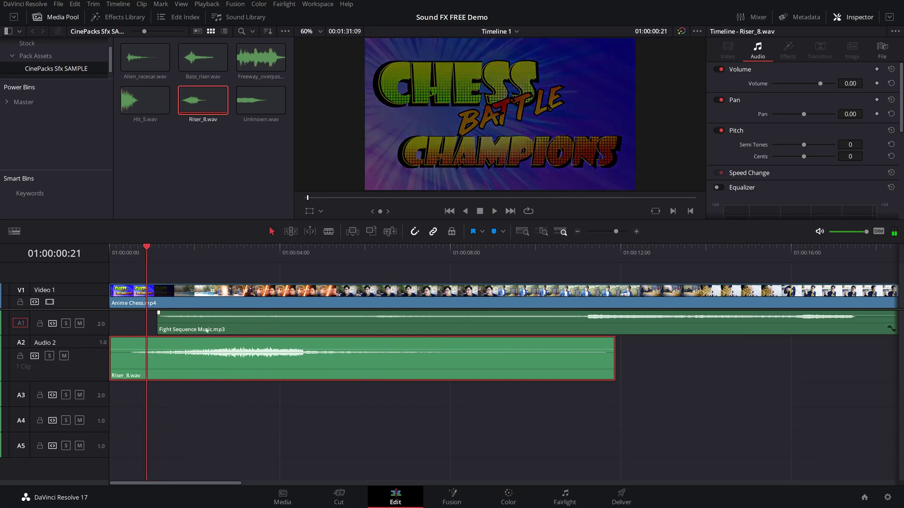
# - Set Riser_8.wav's clip speed to 203% and play back the shortened riser from the start
pyautogui.rightClick(258, 359)
pyautogui.click(315, 258)
pyautogui.moveTo(350, 225); pyautogui.dragTo(367, 215)
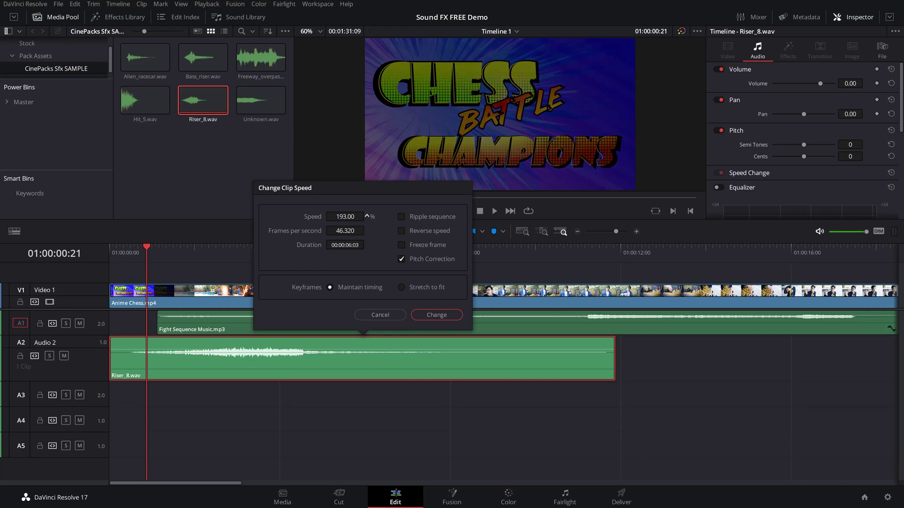
pyautogui.click(449, 322)
pyautogui.click(137, 250)
pyautogui.press('space')
pyautogui.press('space')
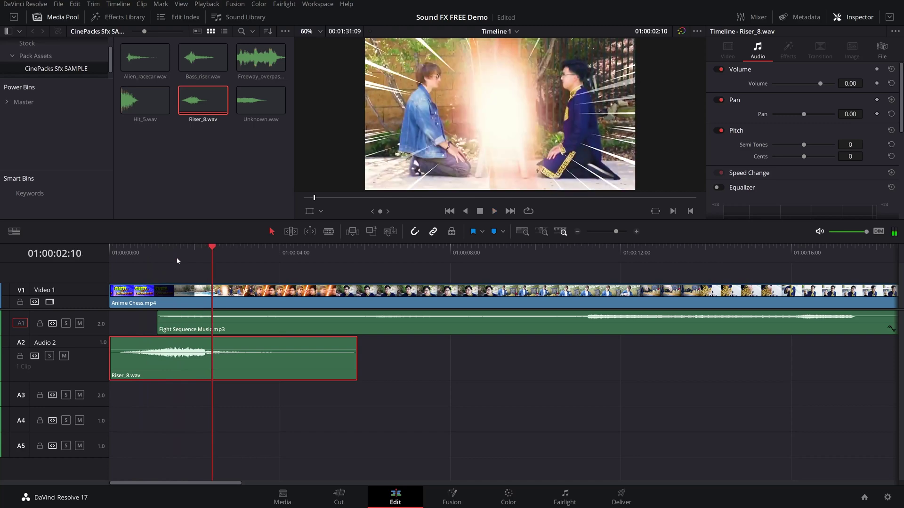
pyautogui.moveTo(174, 257); pyautogui.dragTo(97, 250)
pyautogui.press('space')
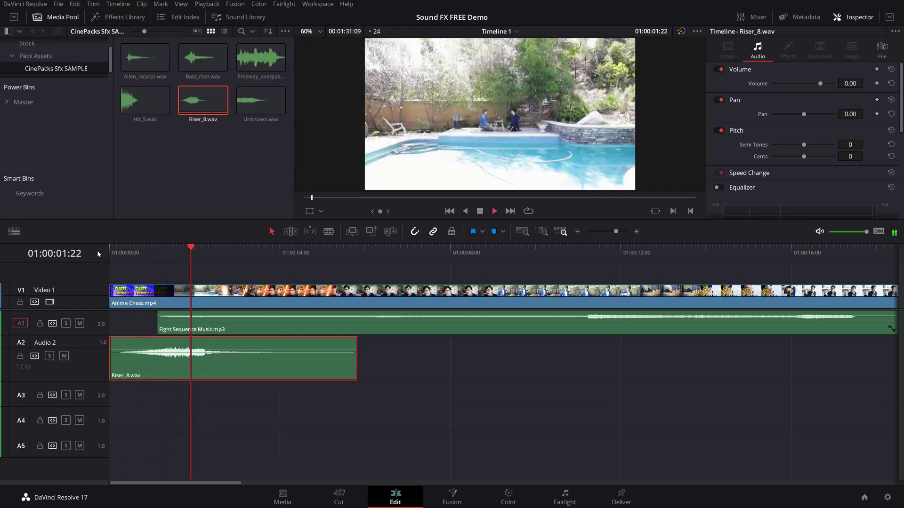
pyautogui.press('space')
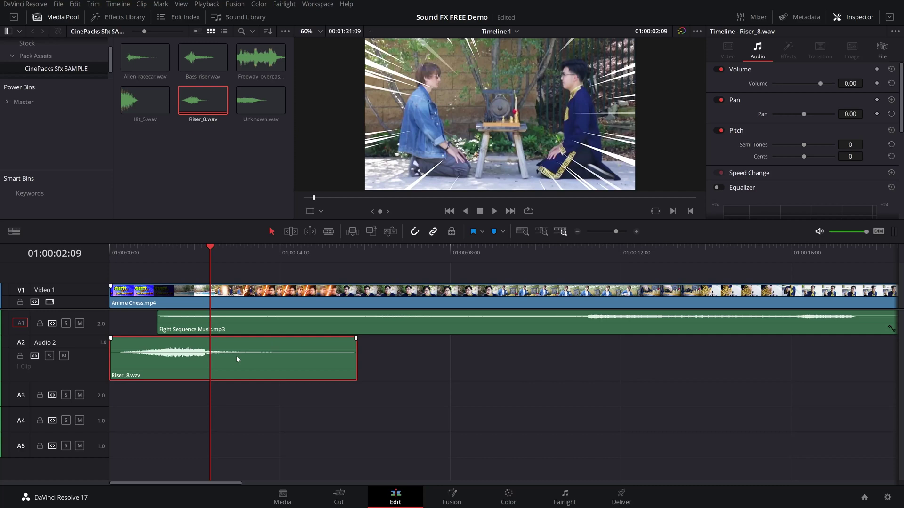
# - Lower the riser's pitch to -9 semitones and -44 cents, then audition it under the intro
pyautogui.scroll(-1, 742, 158)
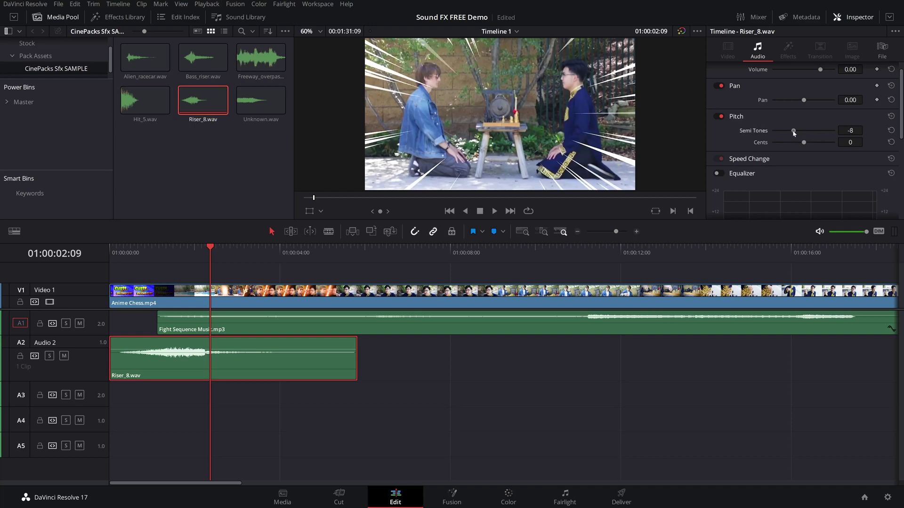
pyautogui.moveTo(804, 144); pyautogui.dragTo(789, 143)
pyautogui.click(136, 254)
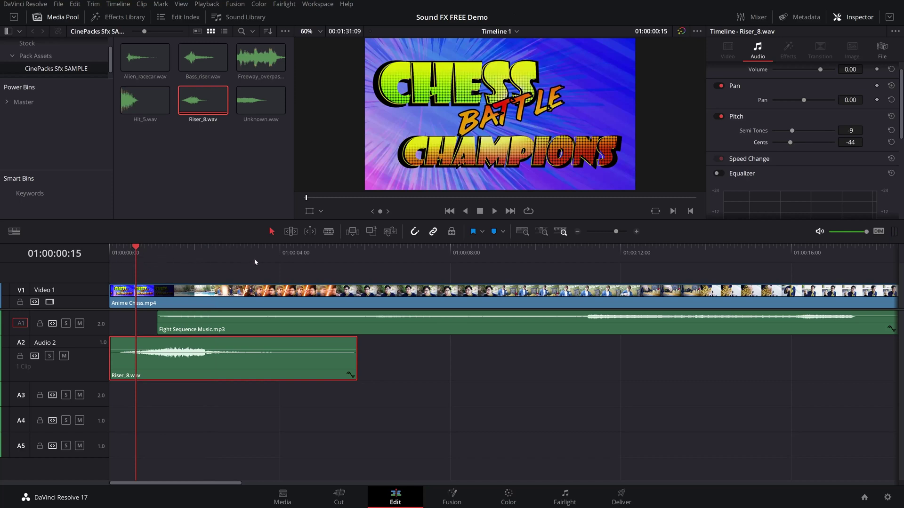
pyautogui.press('space')
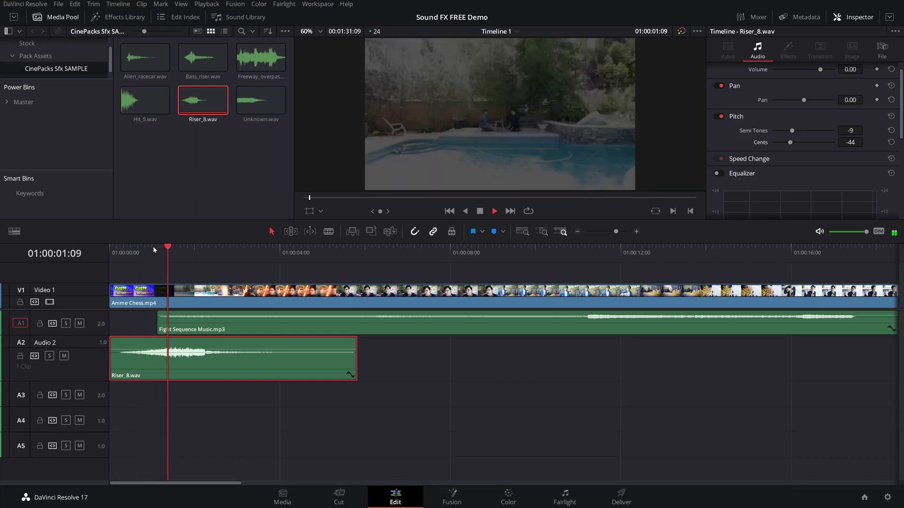
pyautogui.press('space')
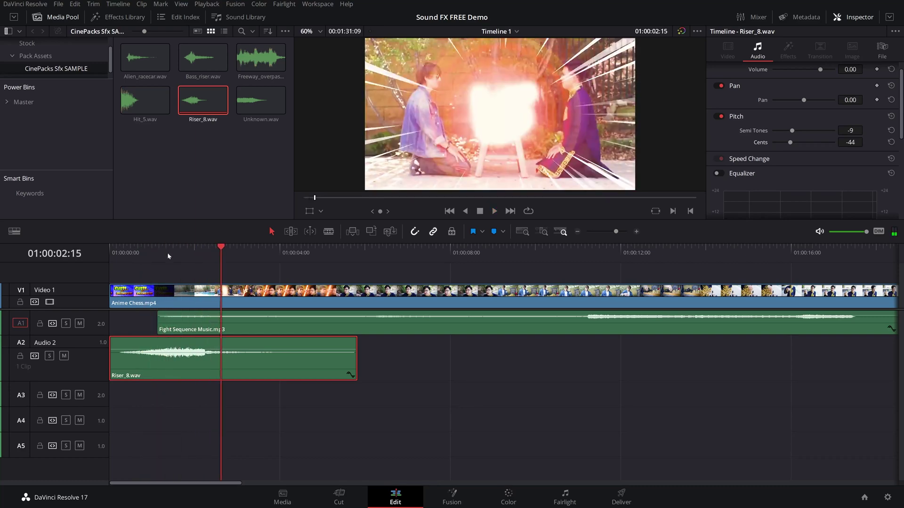
pyautogui.click(131, 255)
pyautogui.press('space')
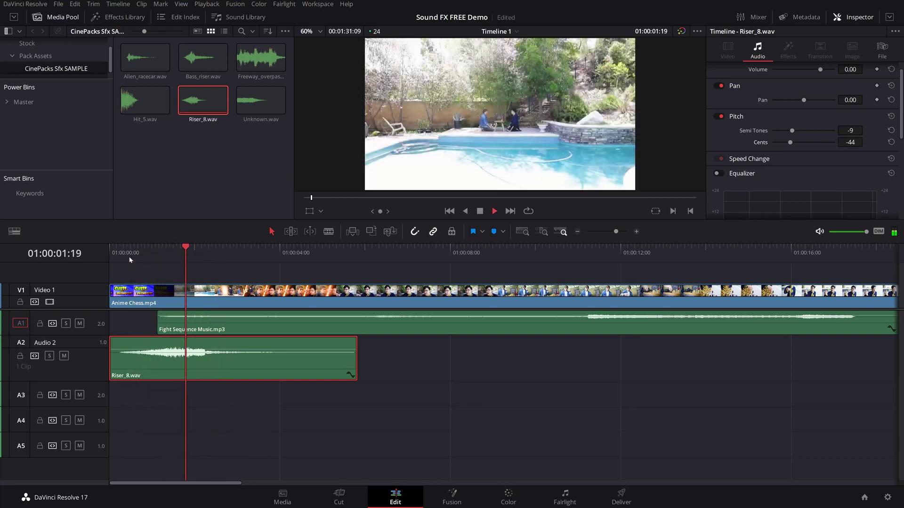
pyautogui.press('space')
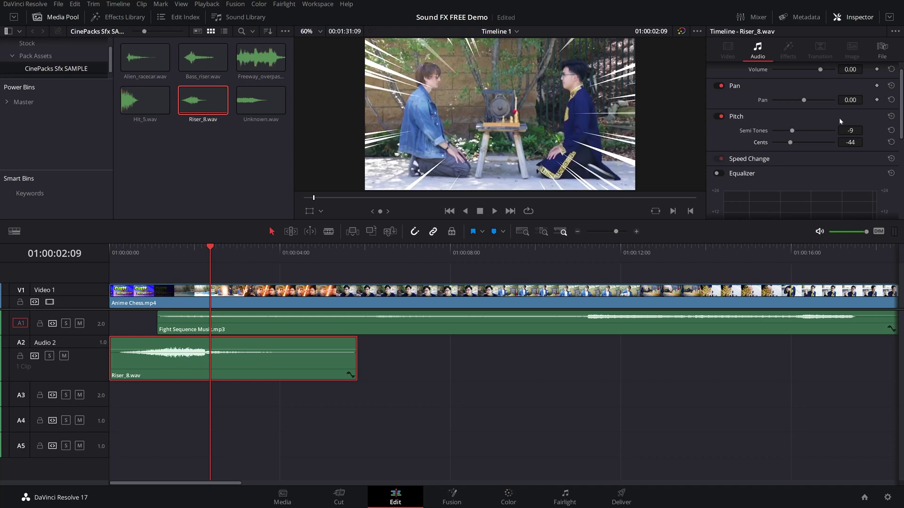
pyautogui.moveTo(217, 270); pyautogui.dragTo(127, 267)
# - Stop on the flash frame, preview Hit_5.wav, and place it on track A3 at the playhead
pyautogui.press('space')
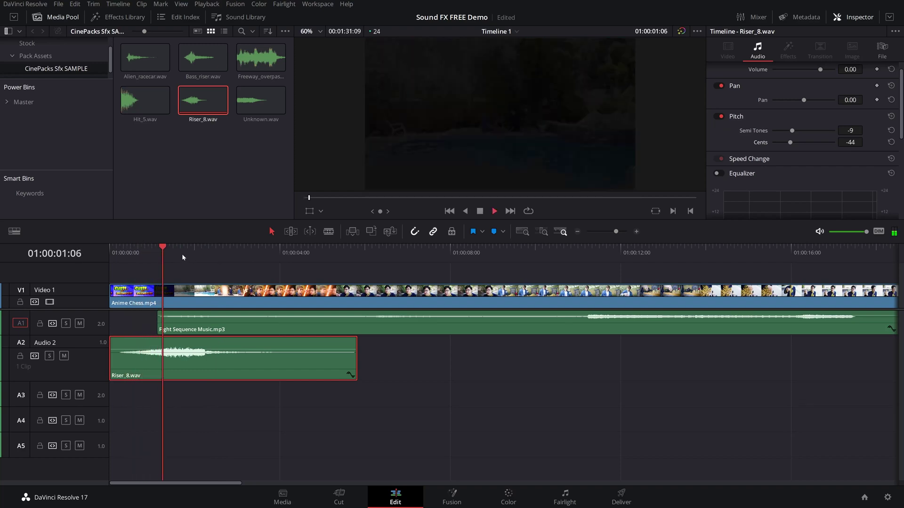
pyautogui.press('space')
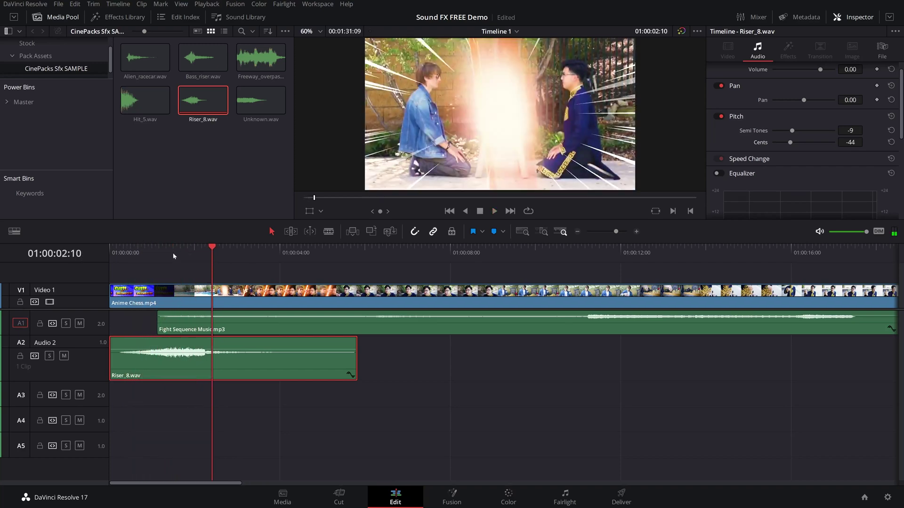
pyautogui.click(145, 100)
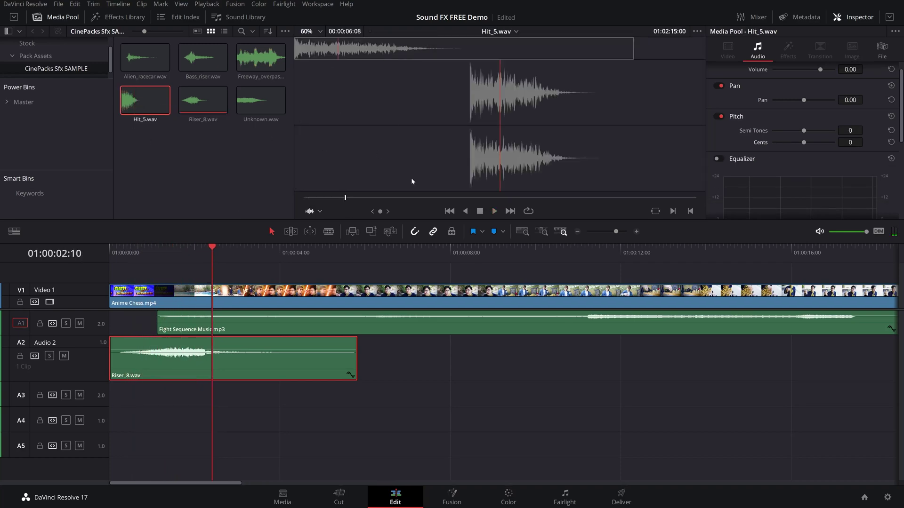
pyautogui.moveTo(360, 199); pyautogui.dragTo(278, 208)
pyautogui.press('space')
pyautogui.press('space')
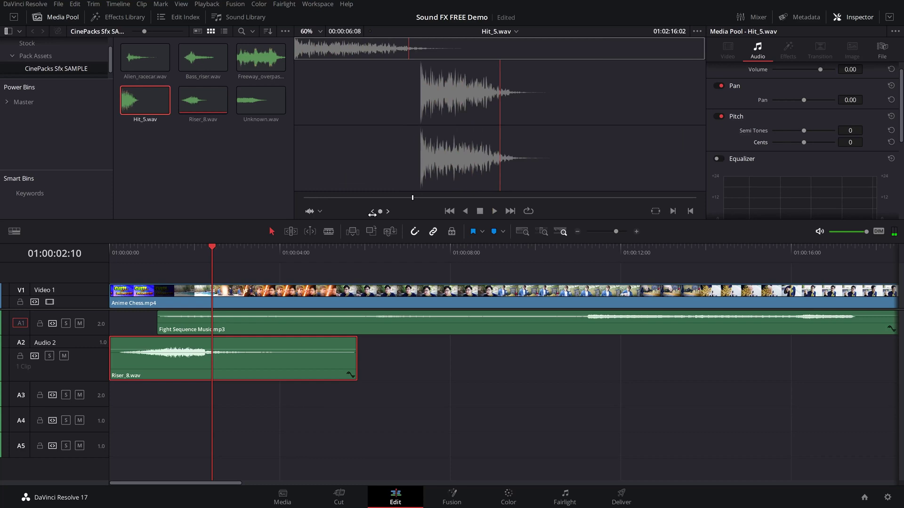
pyautogui.moveTo(446, 145); pyautogui.dragTo(199, 410)
# - Change the A3 track type to Mono
pyautogui.rightClick(98, 395)
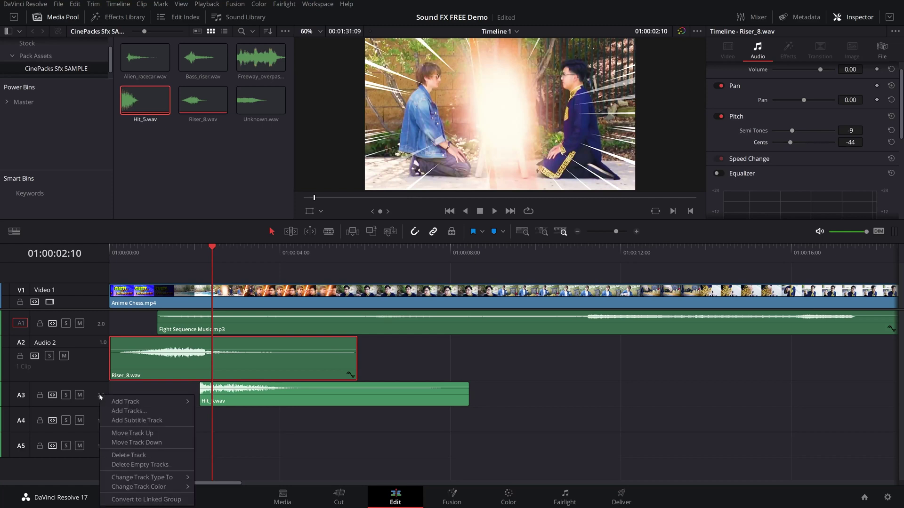
pyautogui.moveTo(185, 478)
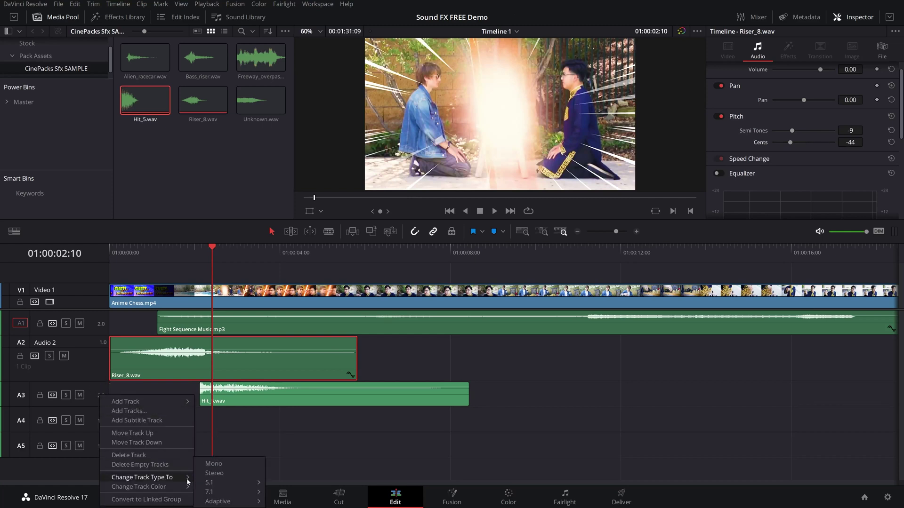
pyautogui.click(223, 463)
# - Nudge the Hit_5.wav clip six frames earlier, just ahead of the flash, and replay it
pyautogui.moveTo(199, 250); pyautogui.dragTo(171, 251)
pyautogui.press('space')
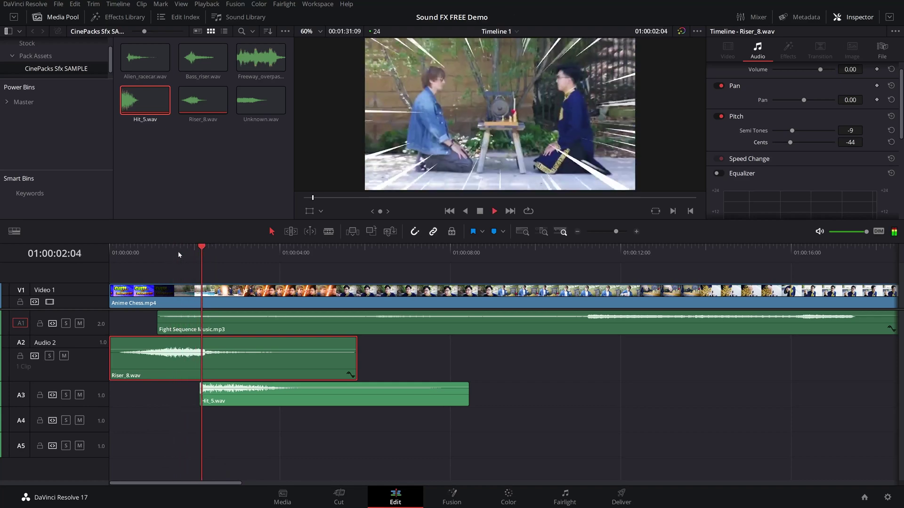
pyautogui.click(219, 391)
pyautogui.moveTo(219, 392); pyautogui.dragTo(208, 393)
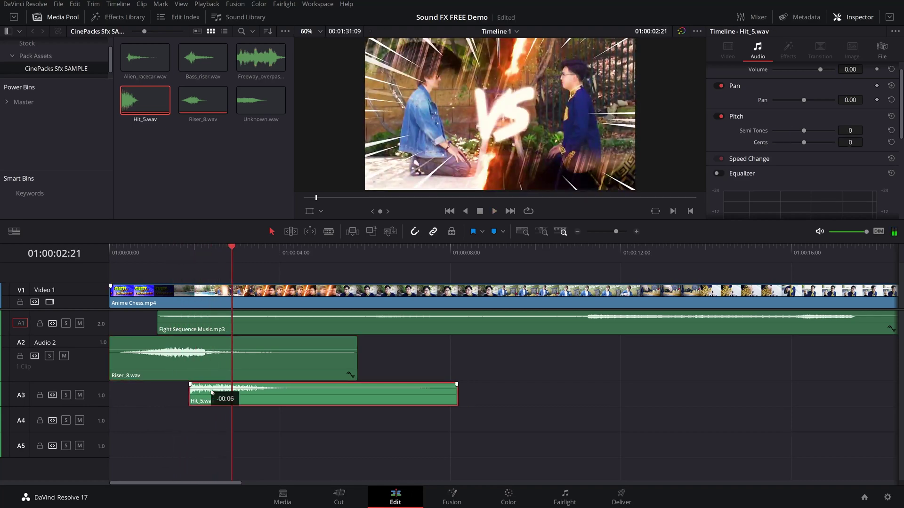
pyautogui.click(179, 247)
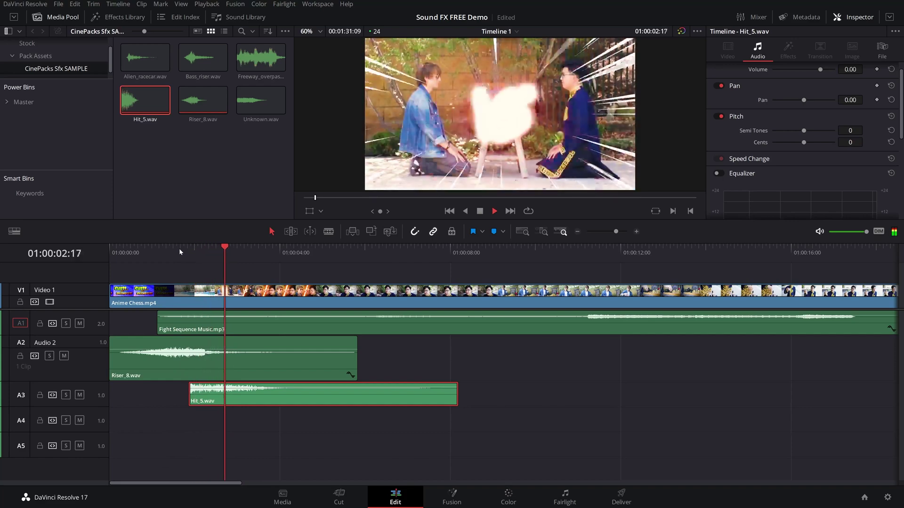
pyautogui.press('space')
pyautogui.moveTo(226, 245); pyautogui.dragTo(212, 249)
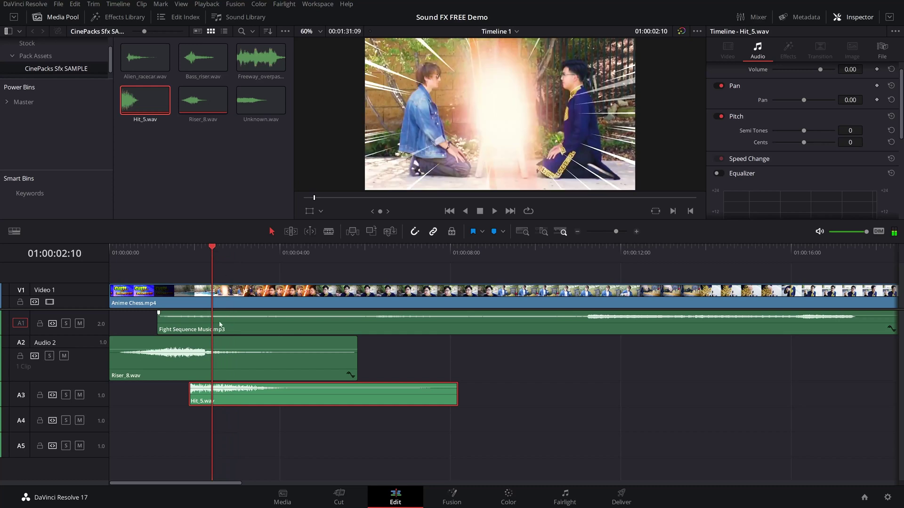
# - Add a marker at the flash frame, save the project, and snap Hit_5.wav to it
pyautogui.click(225, 271)
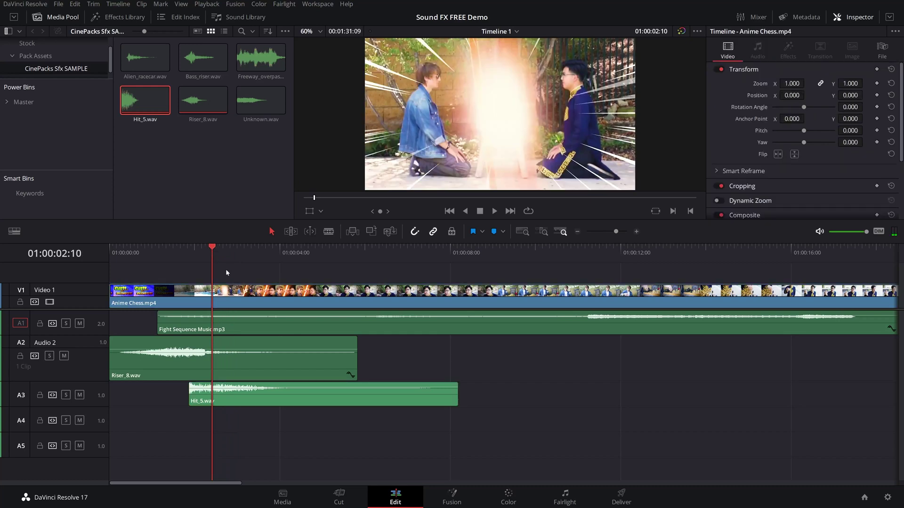
pyautogui.press('m')
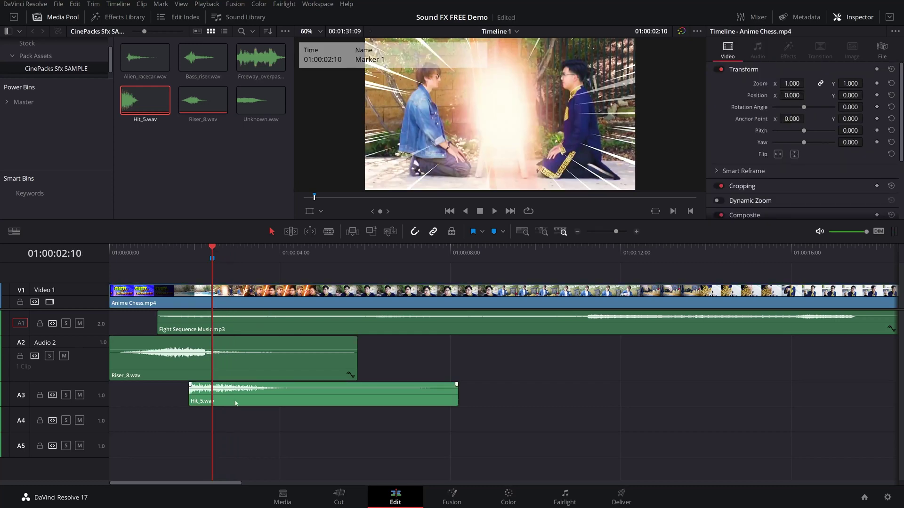
pyautogui.hotkey('ctrl', 's')
pyautogui.moveTo(224, 394); pyautogui.dragTo(249, 397)
# - Replay the flash section and step between edit points around Marker 1 at 01:00:02:10
pyautogui.moveTo(211, 256); pyautogui.dragTo(187, 248)
pyautogui.press('space')
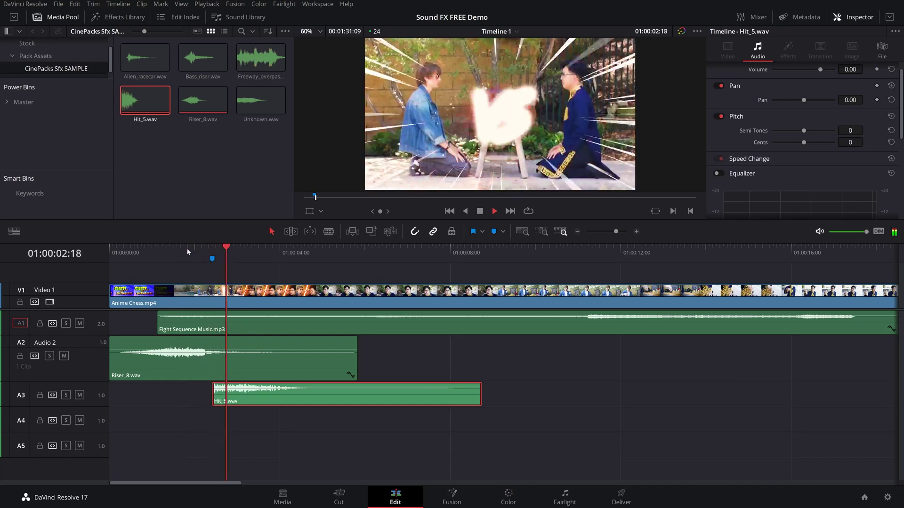
pyautogui.press('space')
pyautogui.click(184, 250)
pyautogui.press('space')
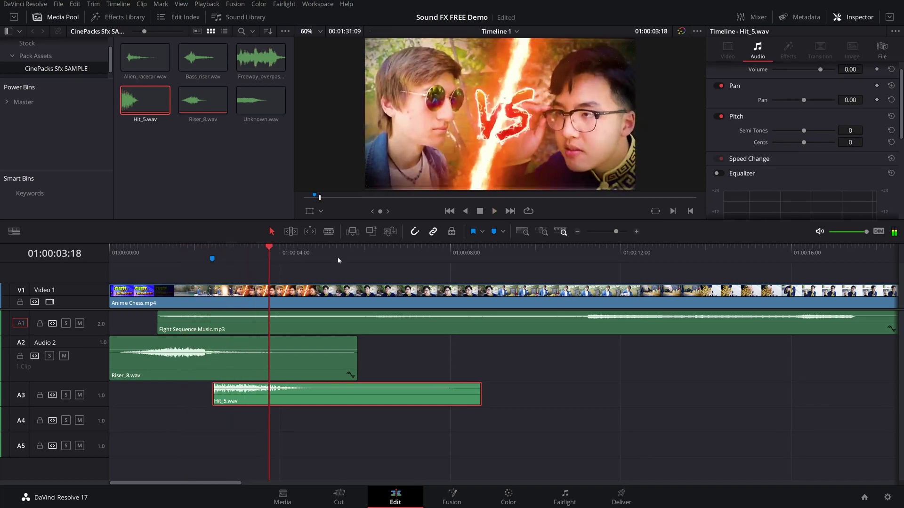
pyautogui.press('Home')
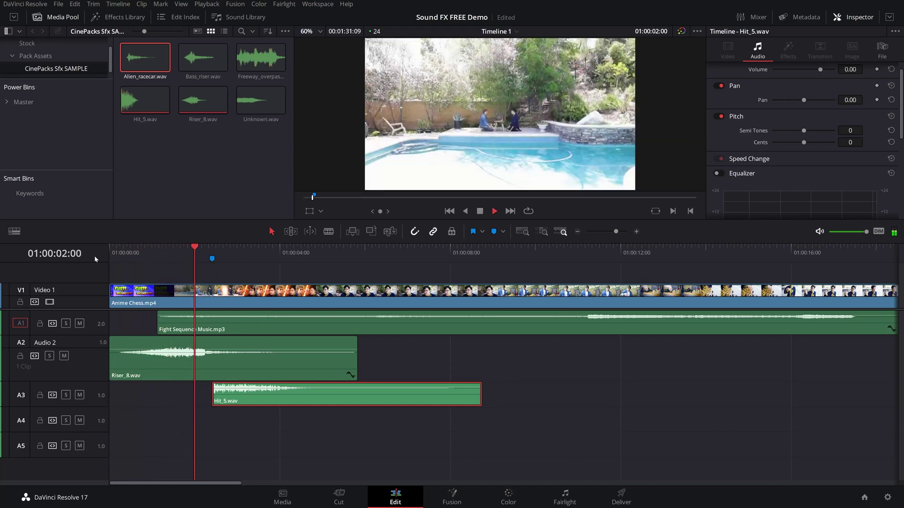
pyautogui.press('space')
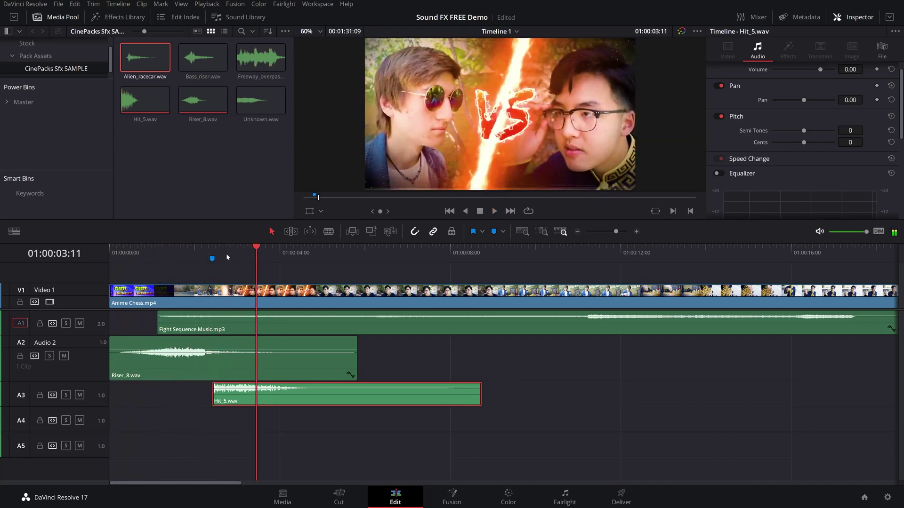
pyautogui.press('Up')
pyautogui.press('Up')
pyautogui.press('Down')
pyautogui.press('Left')
pyautogui.press('Left')
pyautogui.press('Left')
pyautogui.press('Left')
pyautogui.press('Left')
pyautogui.press('Left')
pyautogui.press('Right')
pyautogui.press('Right')
pyautogui.press('Right')
pyautogui.press('Right')
pyautogui.press('Right')
pyautogui.press('Right')
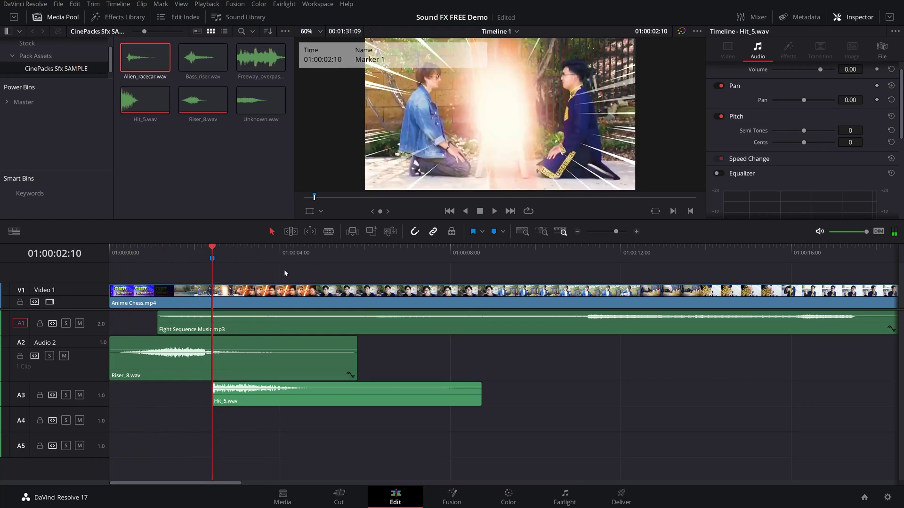
pyautogui.click(285, 273)
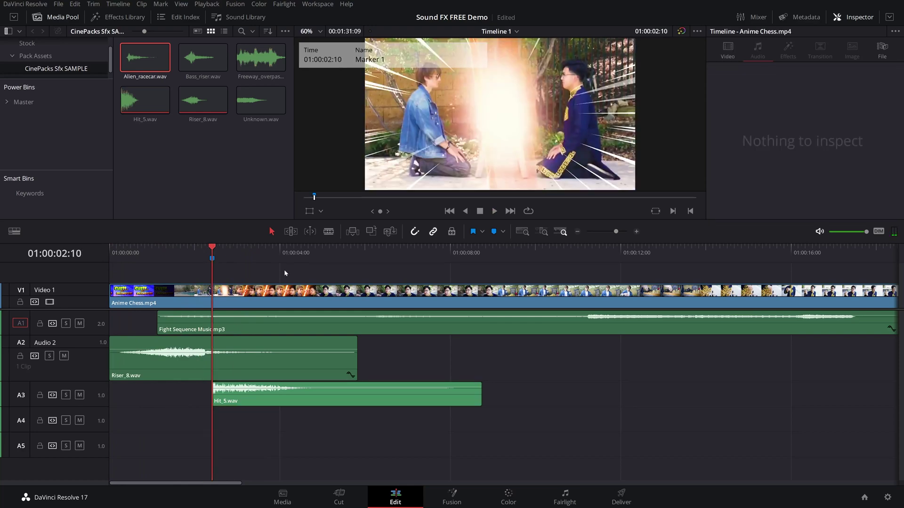
# - Find Burst_5.wav in the CinePacks Fire FX sound bin and preview it in the source viewer
pyautogui.scroll(-1, 11, 76)
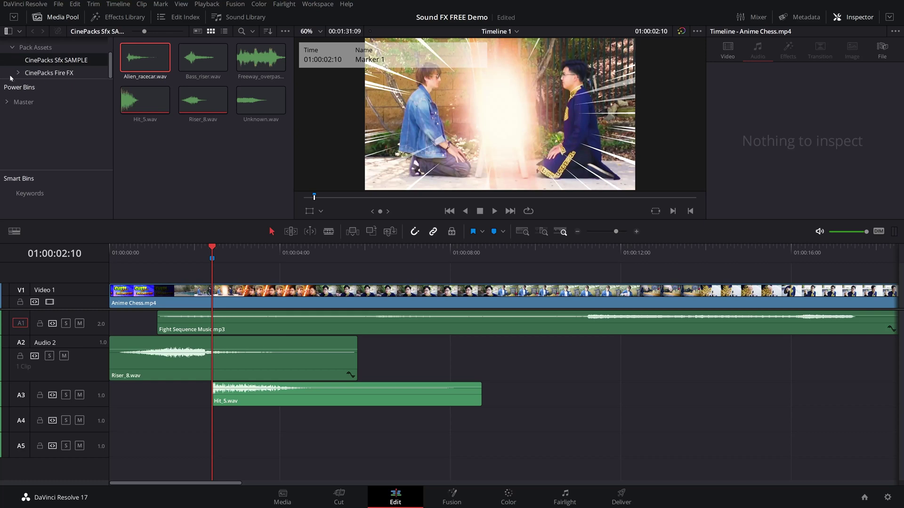
pyautogui.click(21, 74)
pyautogui.click(18, 74)
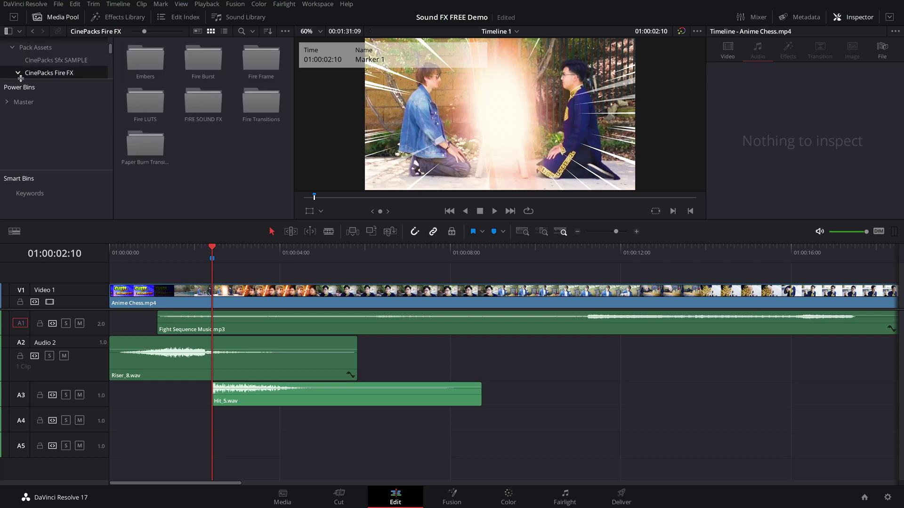
pyautogui.moveTo(21, 77); pyautogui.dragTo(21, 122)
pyautogui.scroll(-2, 62, 93)
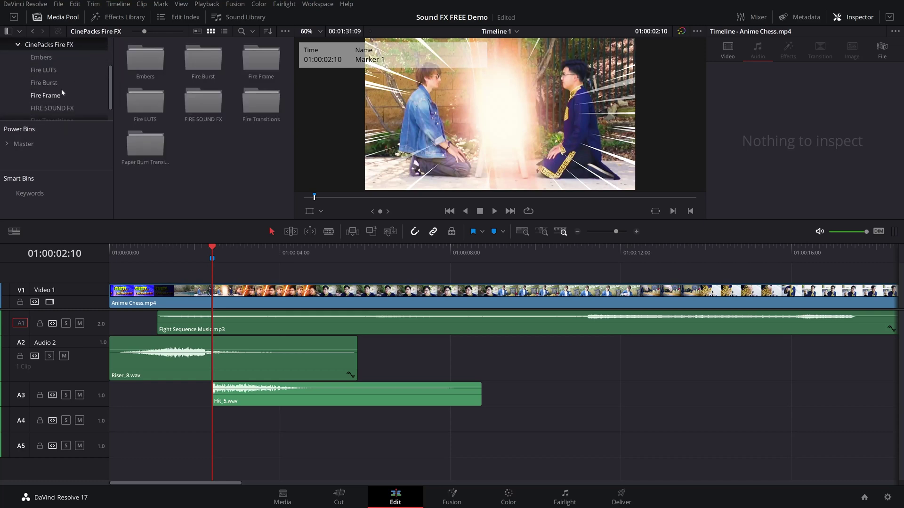
pyautogui.scroll(-1, 62, 92)
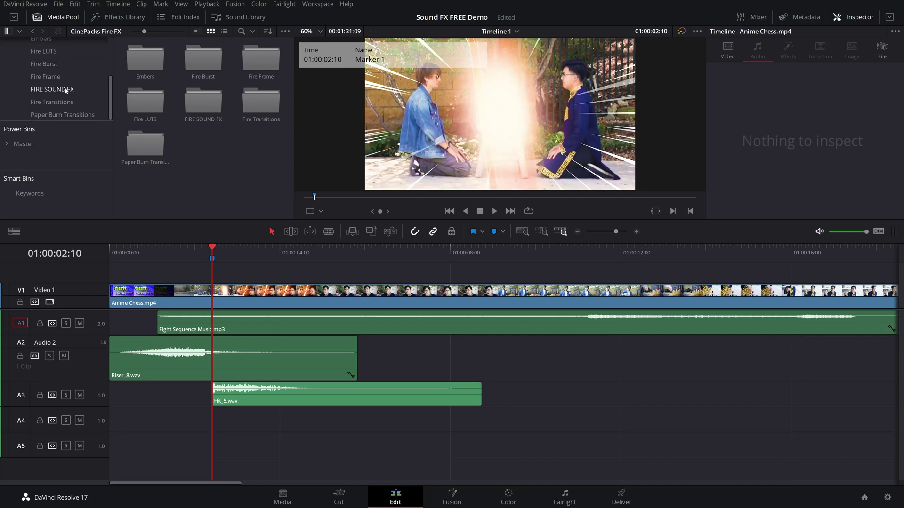
pyautogui.click(66, 91)
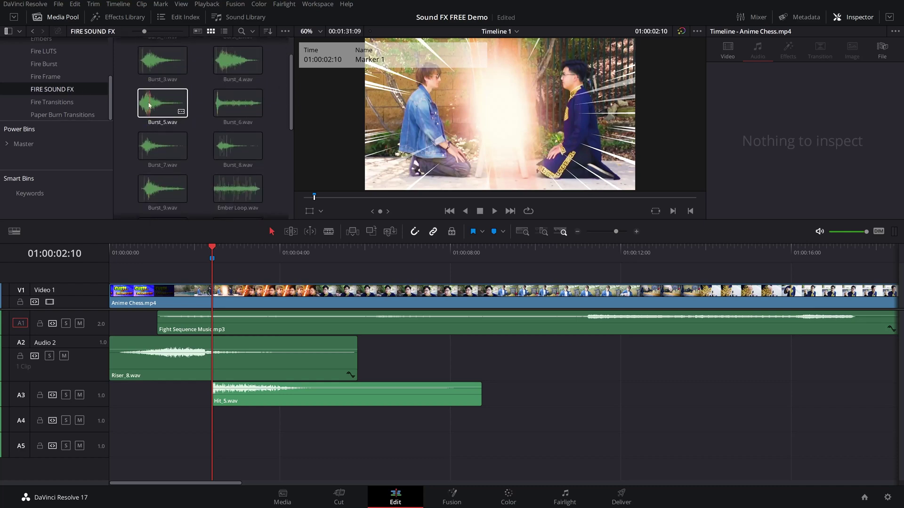
pyautogui.doubleClick(188, 122)
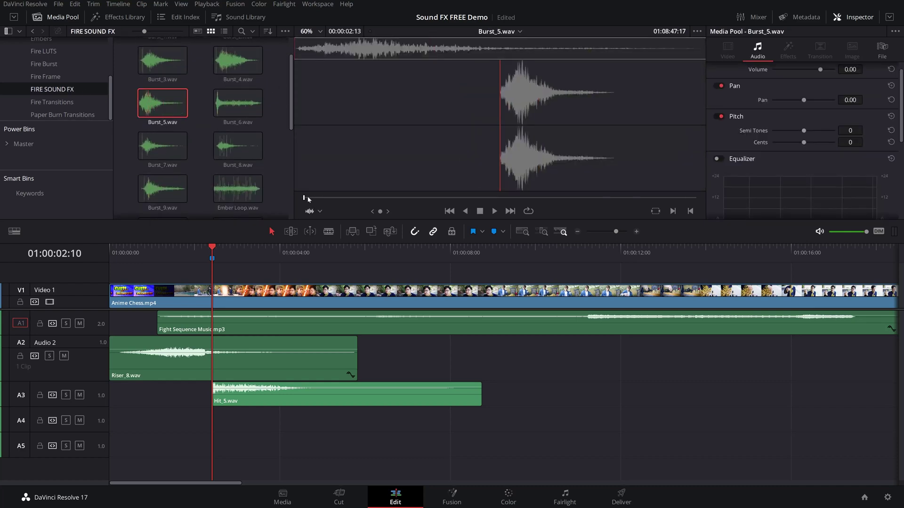
pyautogui.press('space')
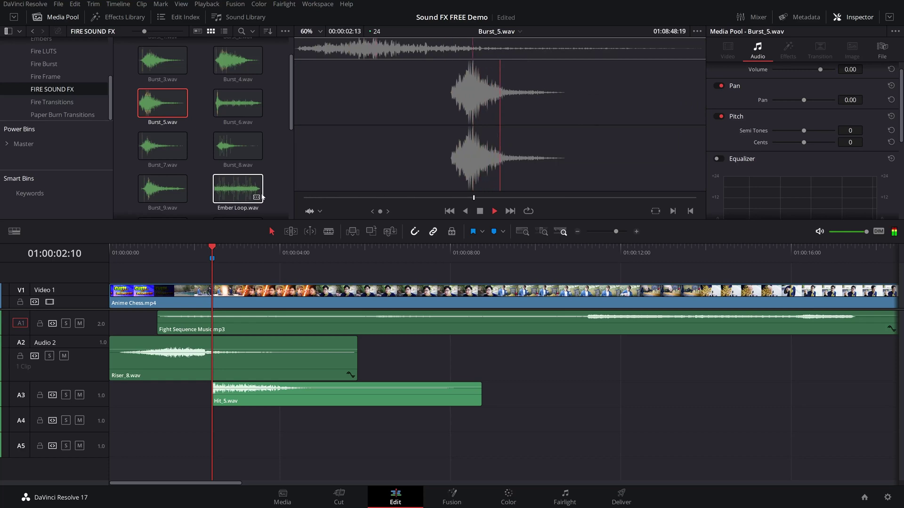
pyautogui.click(323, 197)
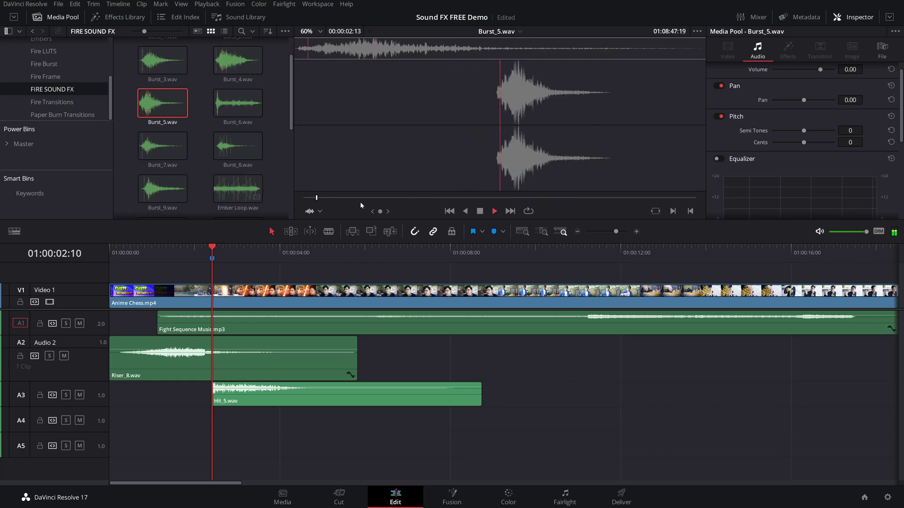
pyautogui.press('space')
# - Place Burst_5.wav on track A4 at the playhead, nudge it slightly earlier, and play back
pyautogui.moveTo(475, 167); pyautogui.dragTo(207, 424)
pyautogui.moveTo(191, 250); pyautogui.dragTo(186, 249)
pyautogui.moveTo(239, 423); pyautogui.dragTo(227, 425)
pyautogui.press('space')
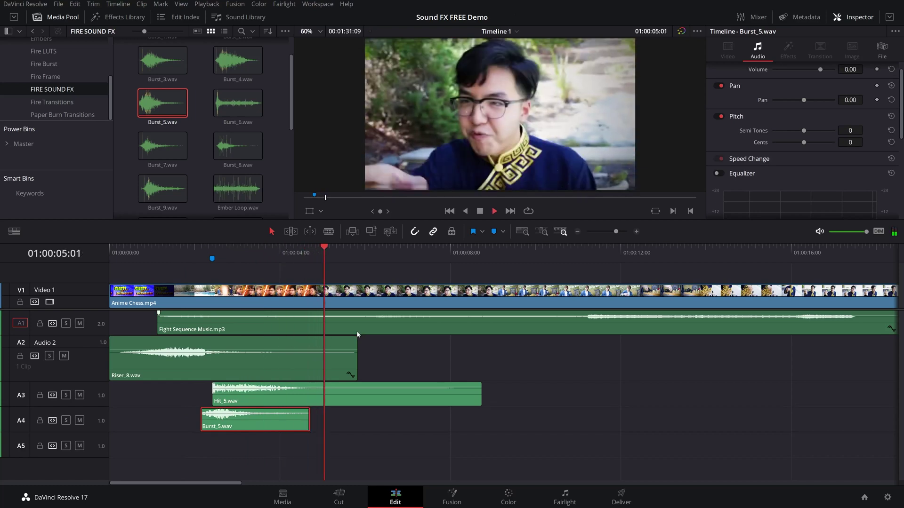
# - Open the CinePacks Sfx SAMPLE bin and position the playhead around 16 seconds
pyautogui.press('space')
pyautogui.scroll(5, 28, 85)
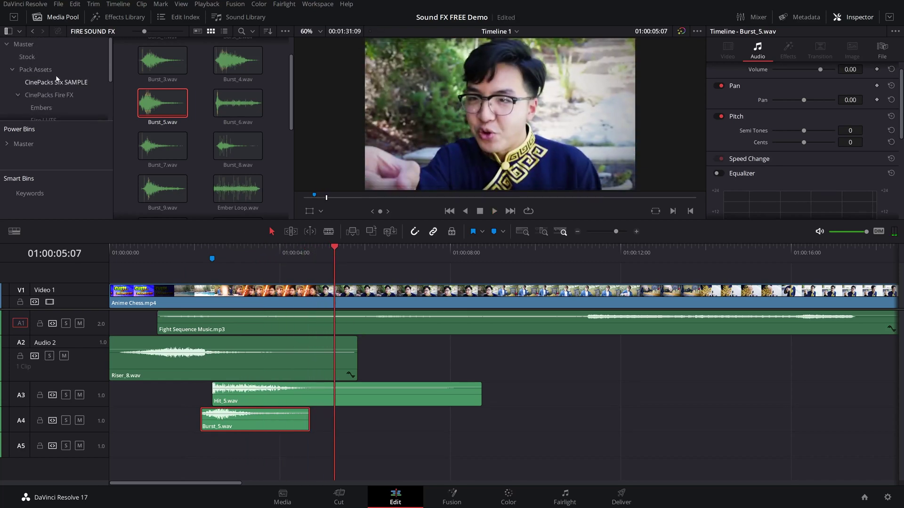
pyautogui.click(56, 82)
pyautogui.click(296, 247)
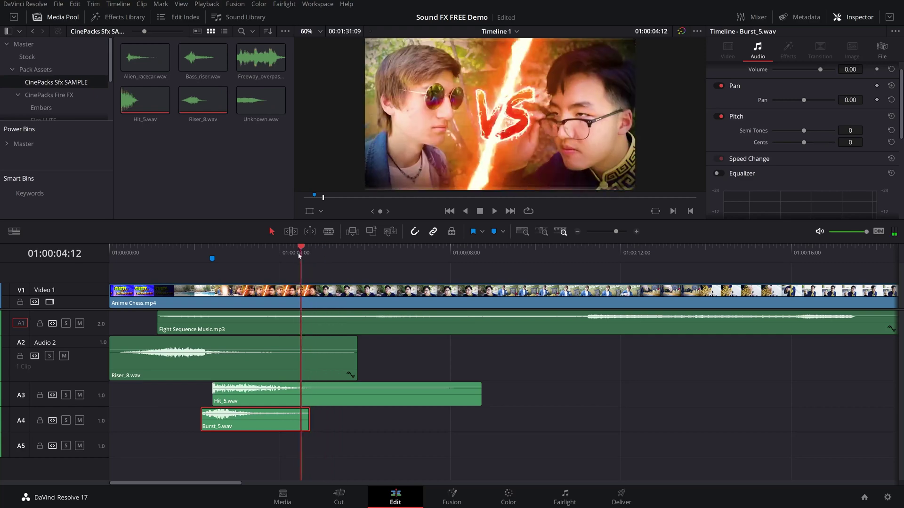
pyautogui.press('space')
pyautogui.scroll(-2, 507, 295)
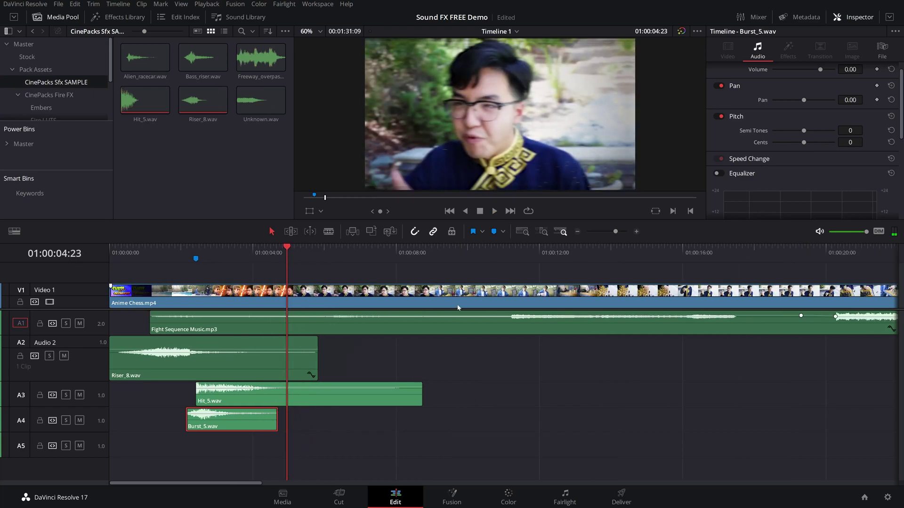
pyautogui.moveTo(574, 249); pyautogui.dragTo(709, 282)
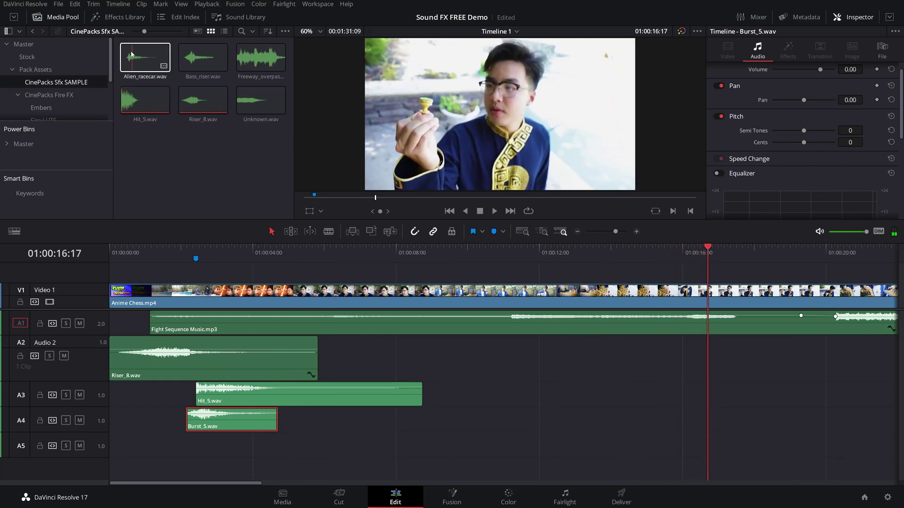
# - Add Alien_racecar.wav to A2 at the playhead, shift it slightly earlier, and play it back
pyautogui.moveTo(145, 57); pyautogui.dragTo(649, 349)
pyautogui.click(664, 268)
pyautogui.press('space')
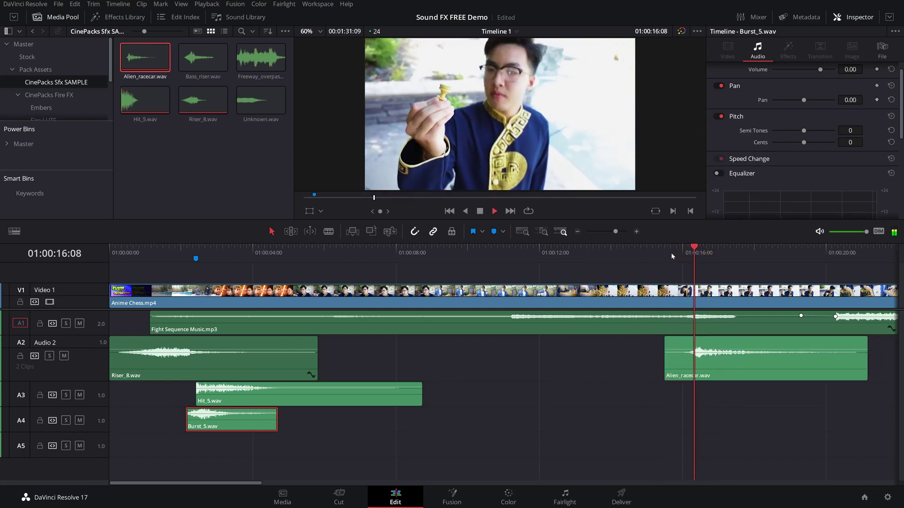
pyautogui.press('space')
pyautogui.moveTo(704, 358); pyautogui.dragTo(686, 358)
pyautogui.moveTo(656, 250); pyautogui.dragTo(665, 253)
pyautogui.press('space')
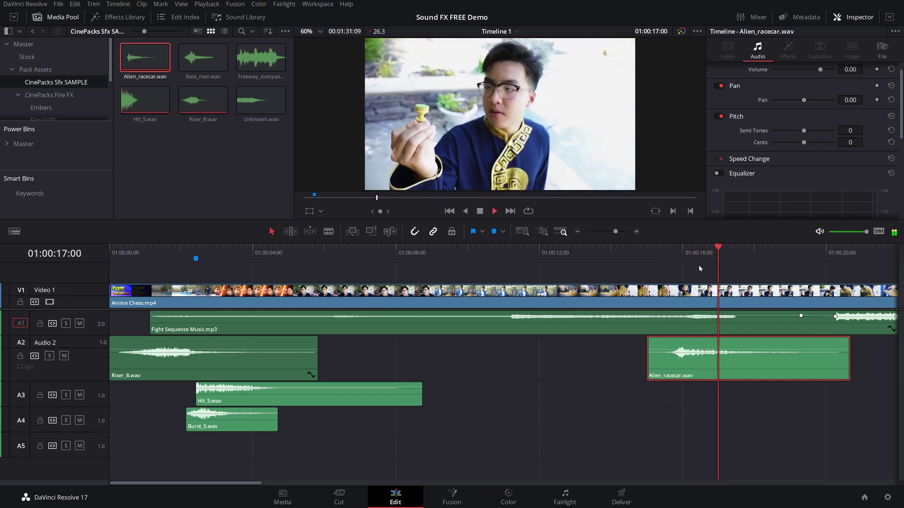
pyautogui.press('space')
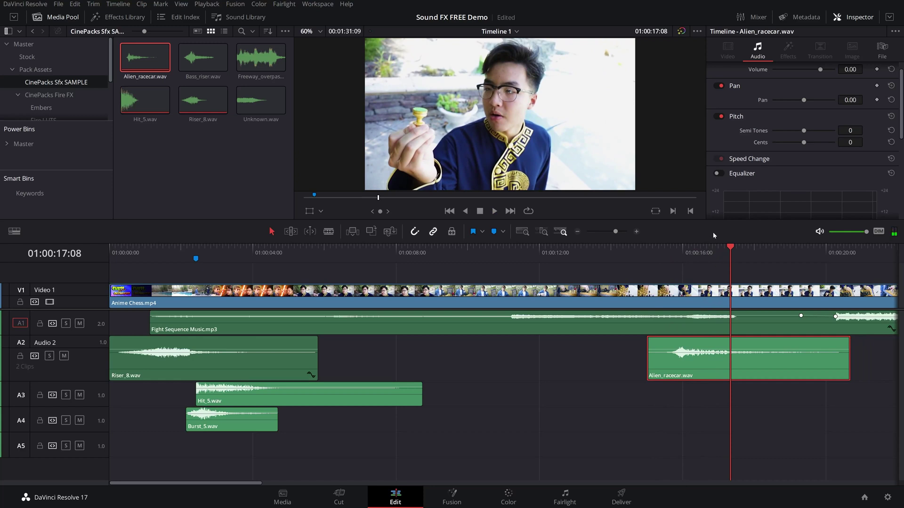
pyautogui.click(713, 249)
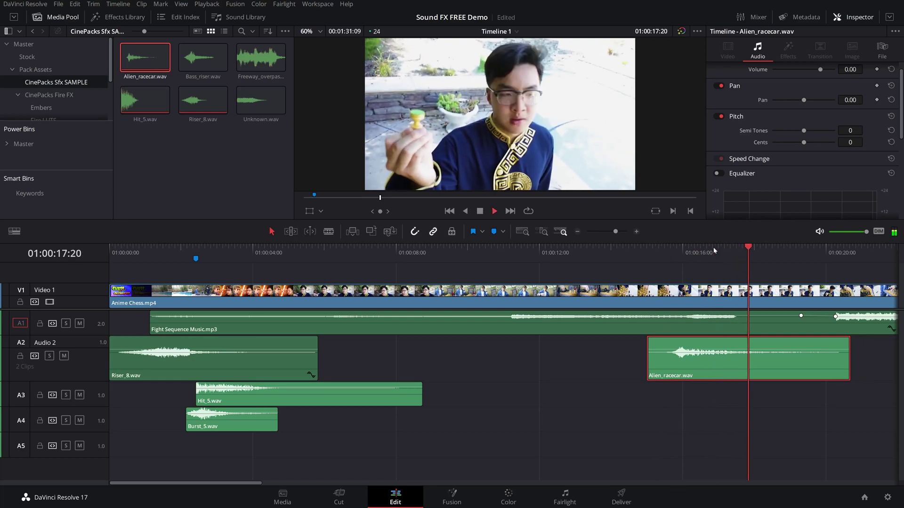
pyautogui.press('space')
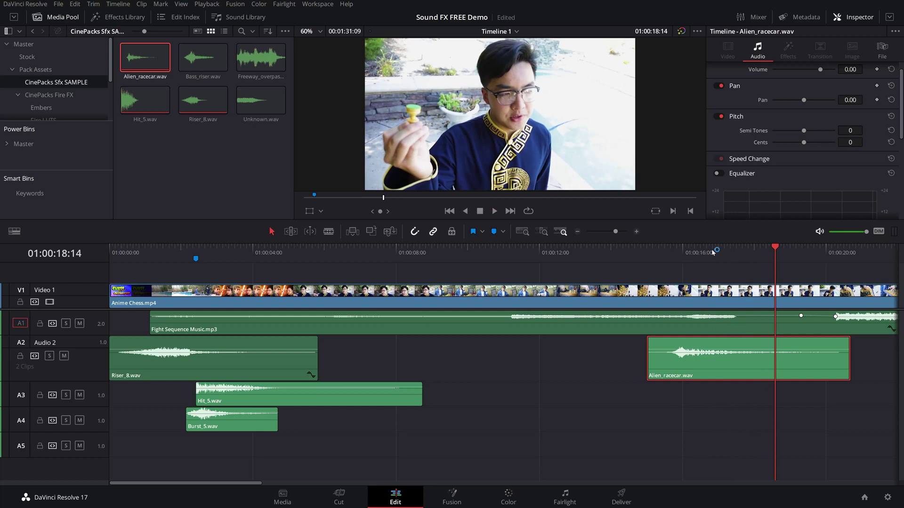
pyautogui.moveTo(712, 253); pyautogui.dragTo(700, 247)
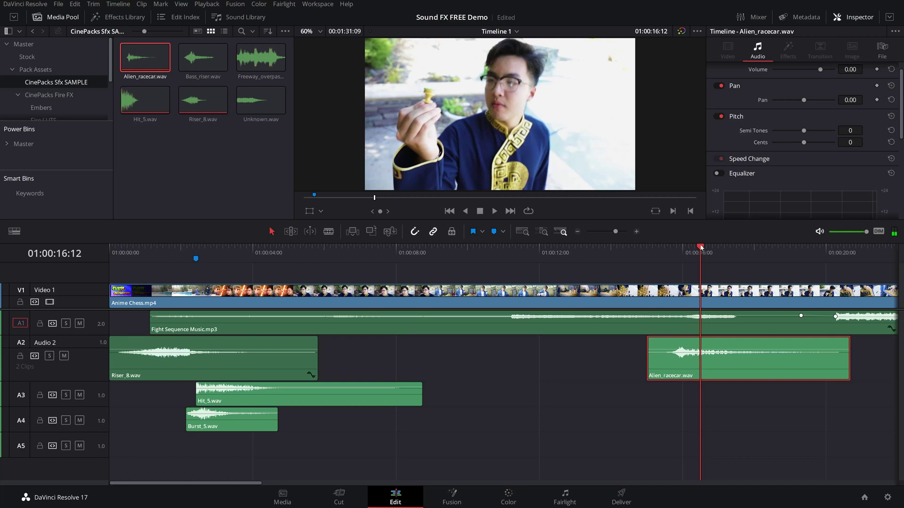
pyautogui.press('space')
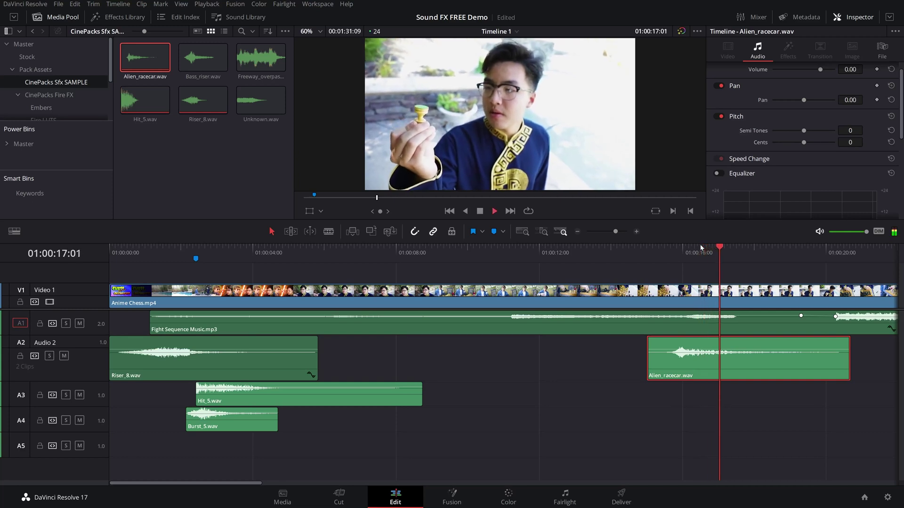
pyautogui.press('space')
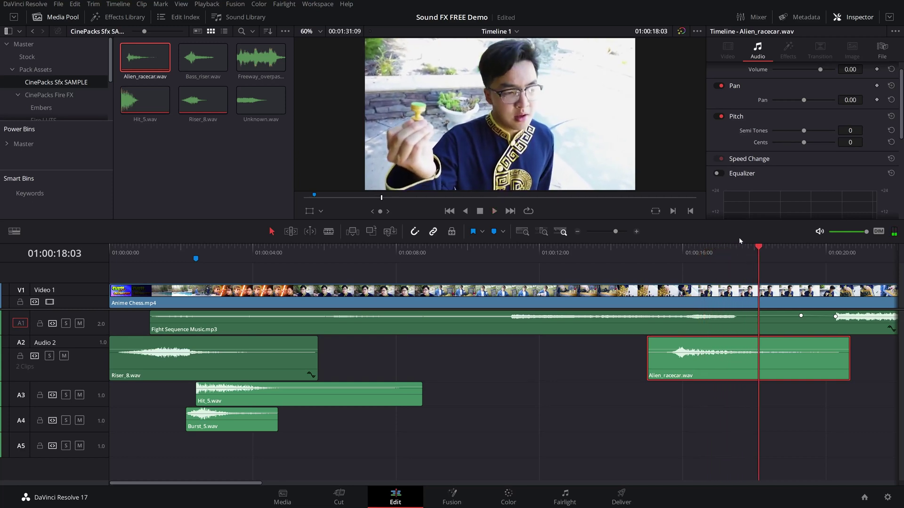
pyautogui.click(203, 56)
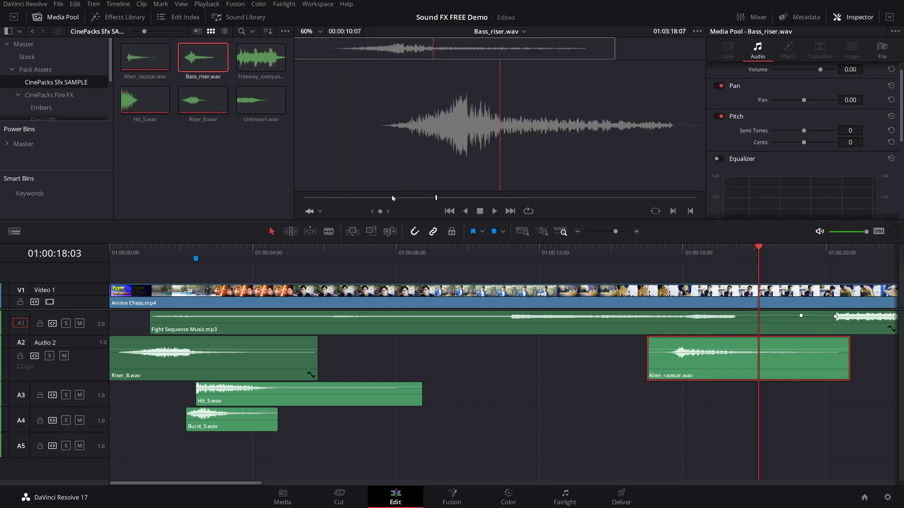
pyautogui.moveTo(407, 196); pyautogui.dragTo(333, 199)
pyautogui.press('space')
pyautogui.press('space')
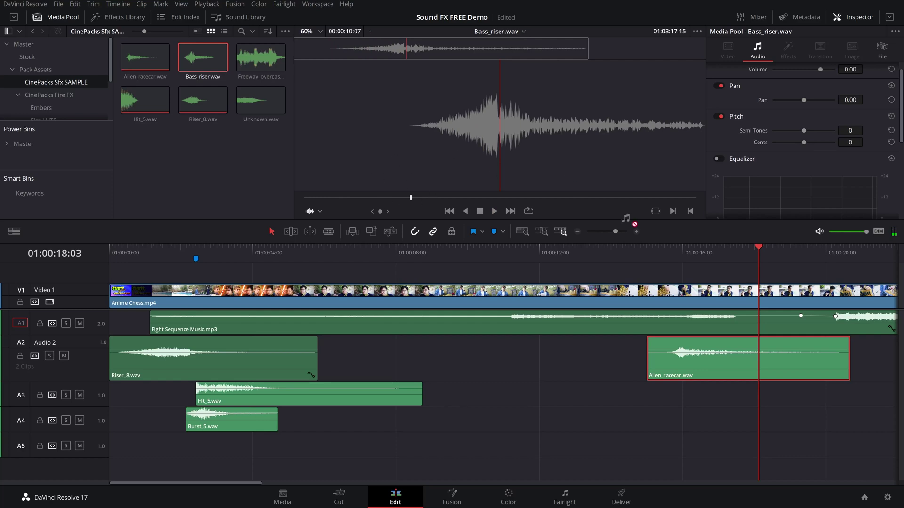
pyautogui.moveTo(675, 256); pyautogui.dragTo(651, 393)
pyautogui.moveTo(702, 252); pyautogui.dragTo(687, 252)
pyautogui.press('space')
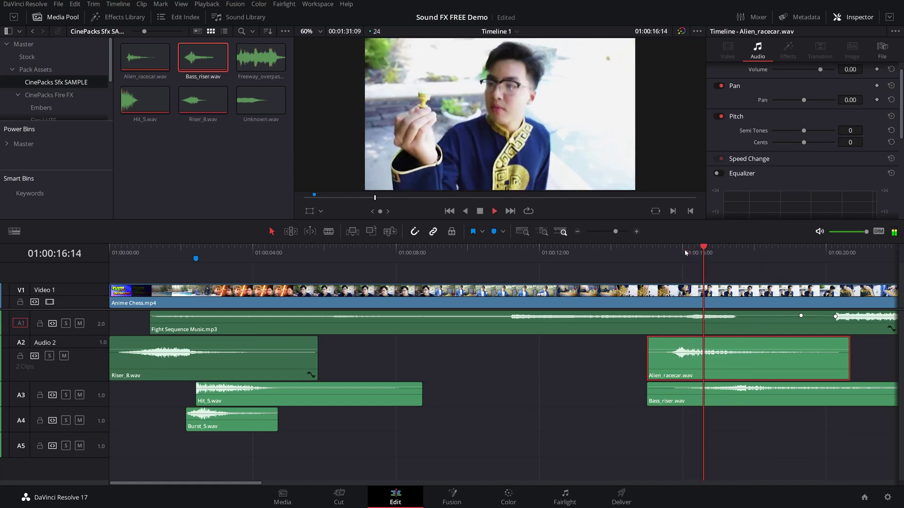
pyautogui.click(753, 392)
pyautogui.press('Delete')
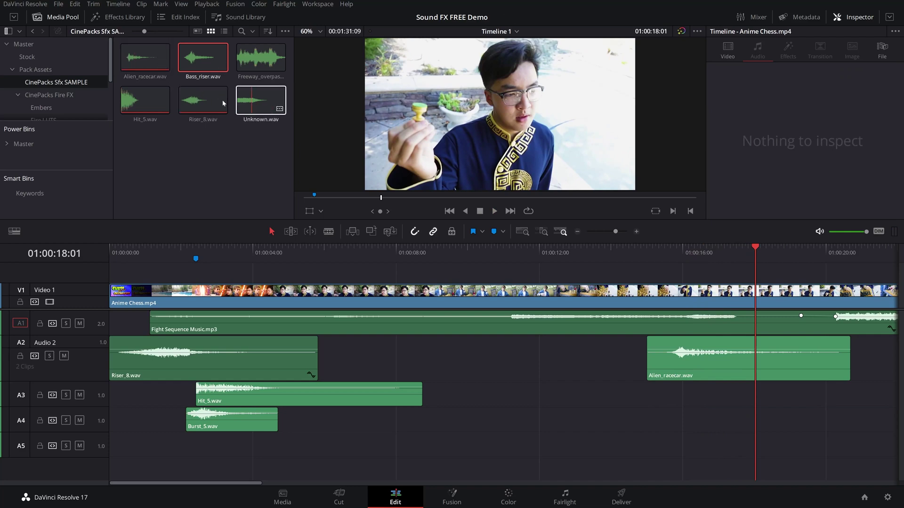
# - Add a second Hit_5.wav to track A3 near 16 seconds and play it
pyautogui.moveTo(130, 99); pyautogui.dragTo(744, 393)
pyautogui.click(706, 246)
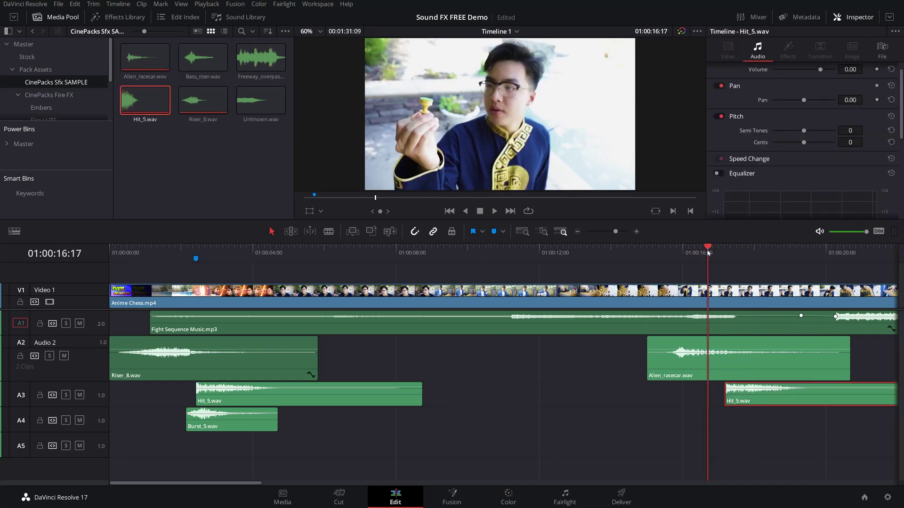
pyautogui.press('space')
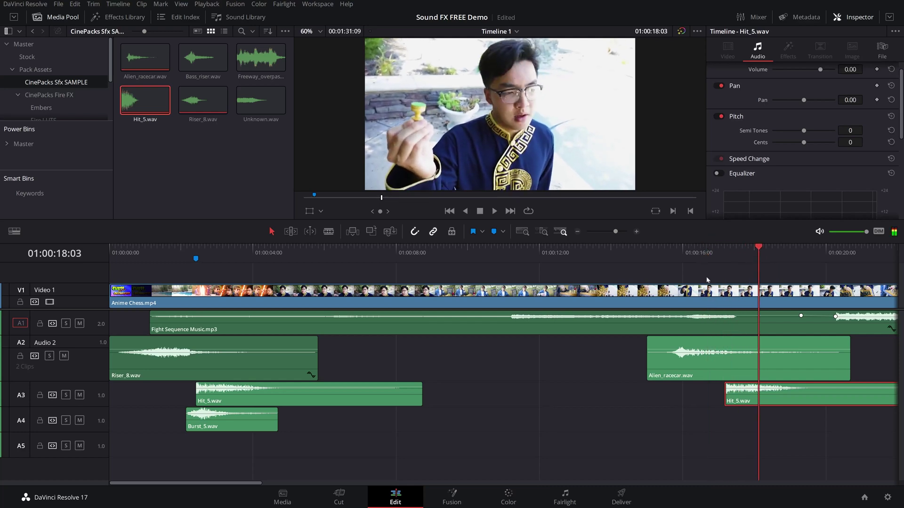
pyautogui.press('space')
# - Push the new Hit_5.wav slightly later on A3 and replay the section to check its timing
pyautogui.scroll(1, 747, 309)
pyautogui.scroll(1, 747, 309)
pyautogui.moveTo(440, 249); pyautogui.dragTo(457, 259)
pyautogui.moveTo(479, 401); pyautogui.dragTo(490, 402)
pyautogui.moveTo(452, 245); pyautogui.dragTo(425, 253)
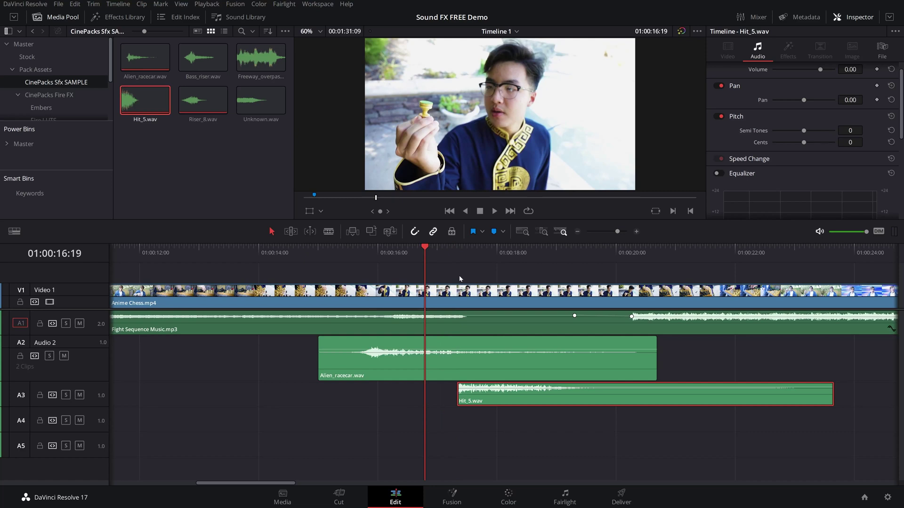
pyautogui.press('space')
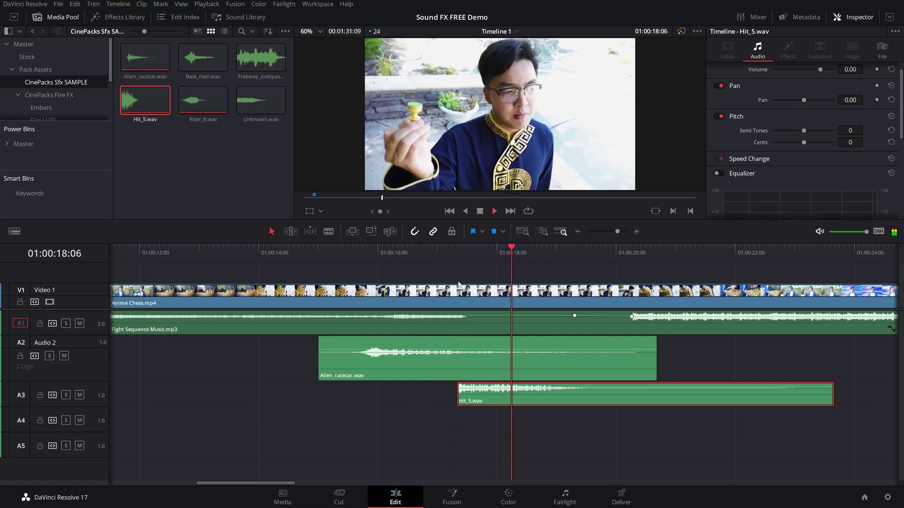
pyautogui.click(400, 253)
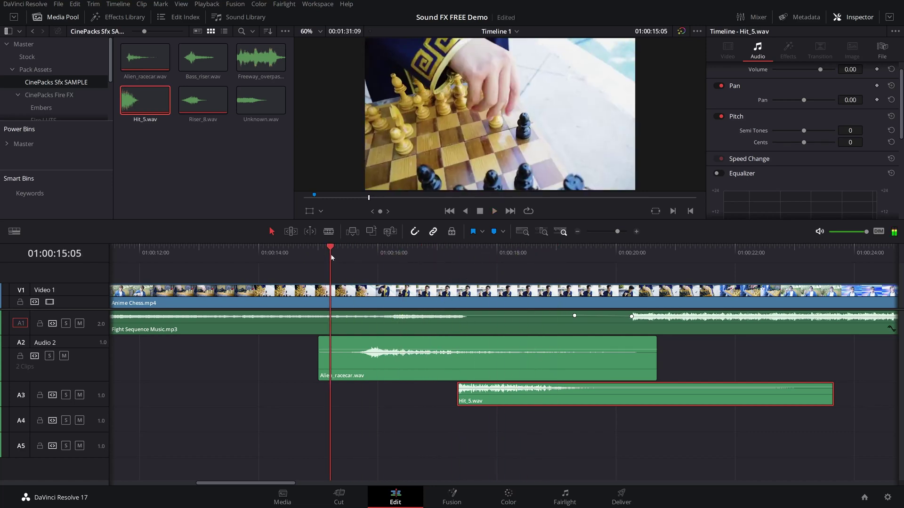
pyautogui.press('space')
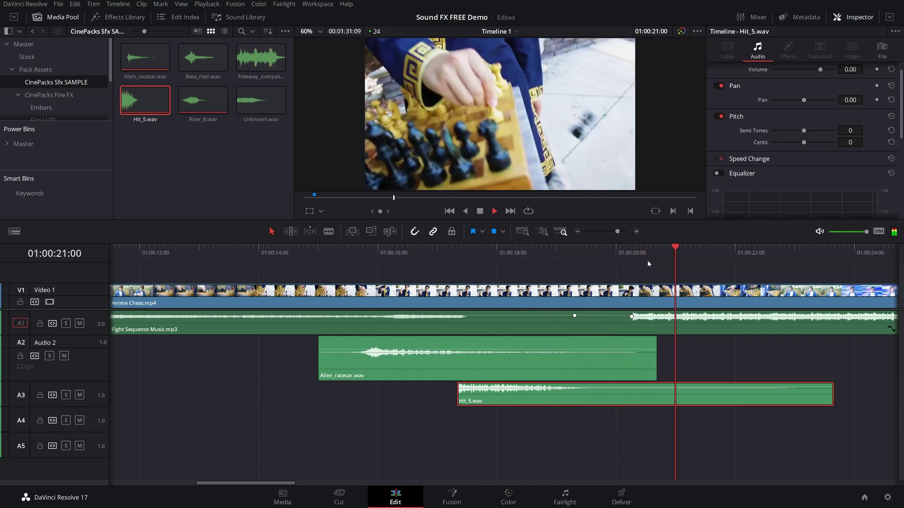
# - Preview Bass_riser.wav from the start in the source viewer
pyautogui.moveTo(648, 259); pyautogui.dragTo(481, 256)
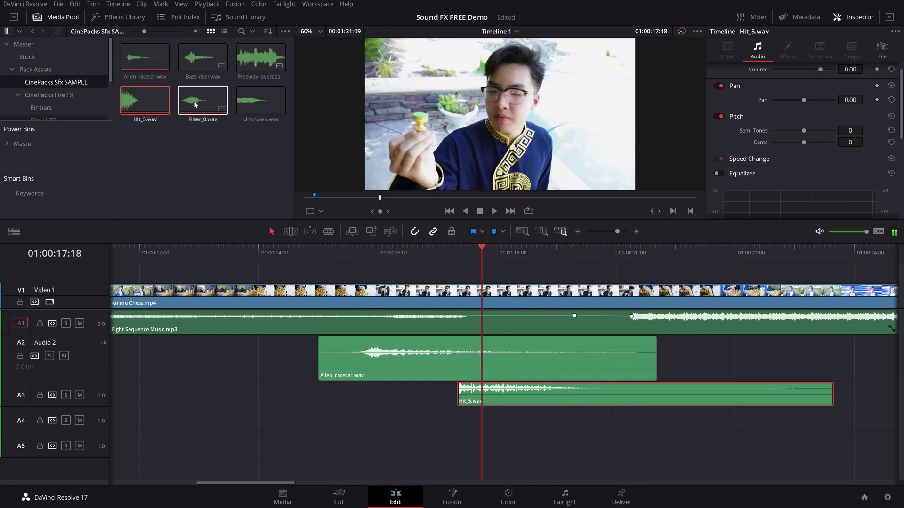
pyautogui.doubleClick(200, 57)
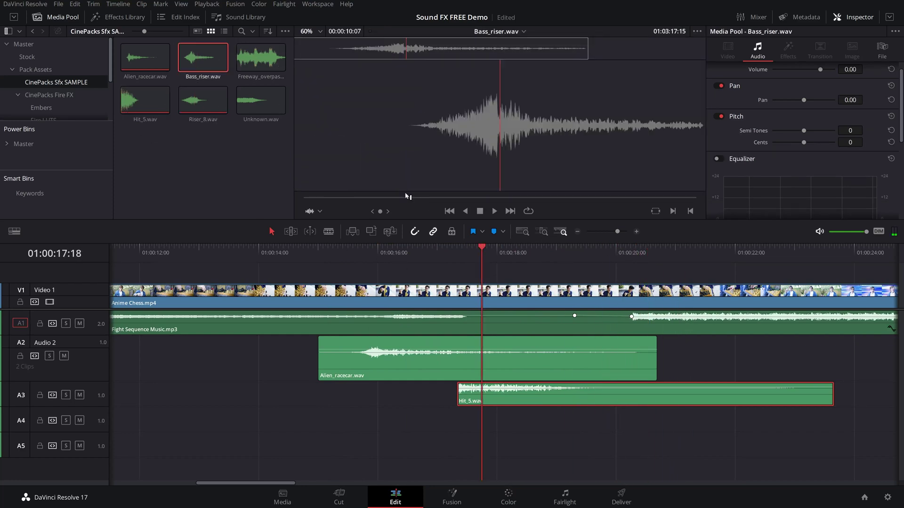
pyautogui.moveTo(406, 197); pyautogui.dragTo(329, 196)
pyautogui.press('space')
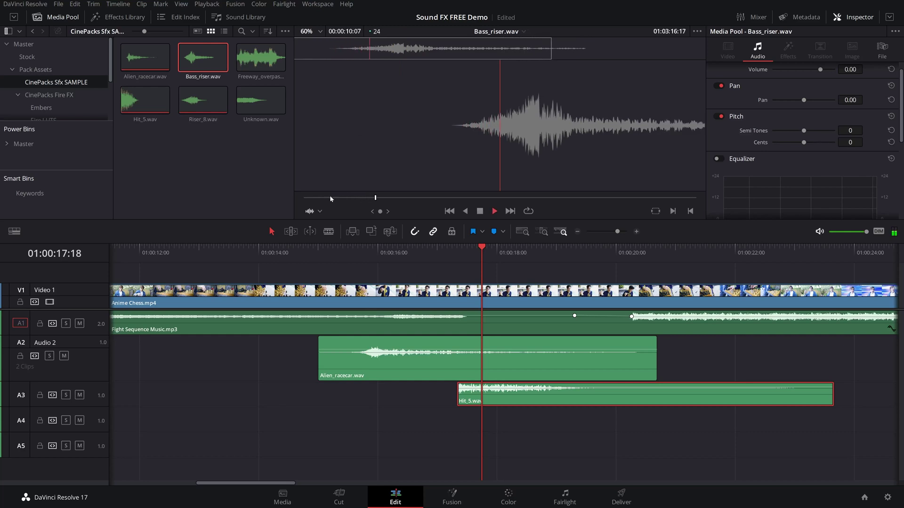
# - Preview Riser_8.wav and place it on A4 beneath the second Hit_5.wav, around 16.7 seconds
pyautogui.doubleClick(203, 100)
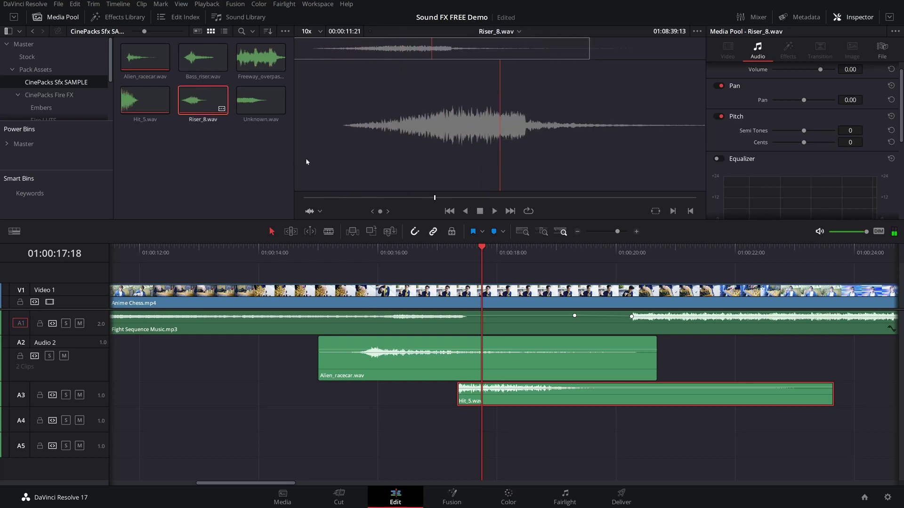
pyautogui.click(304, 197)
pyautogui.press('space')
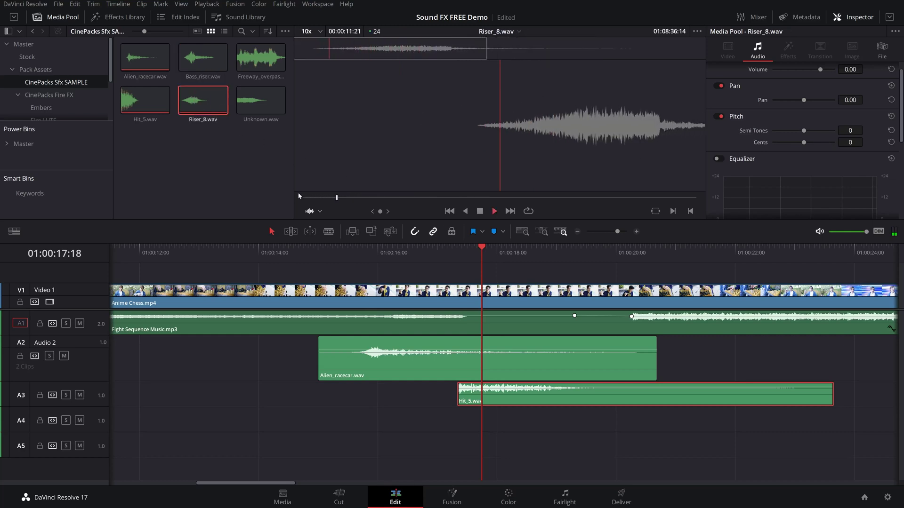
pyautogui.press('space')
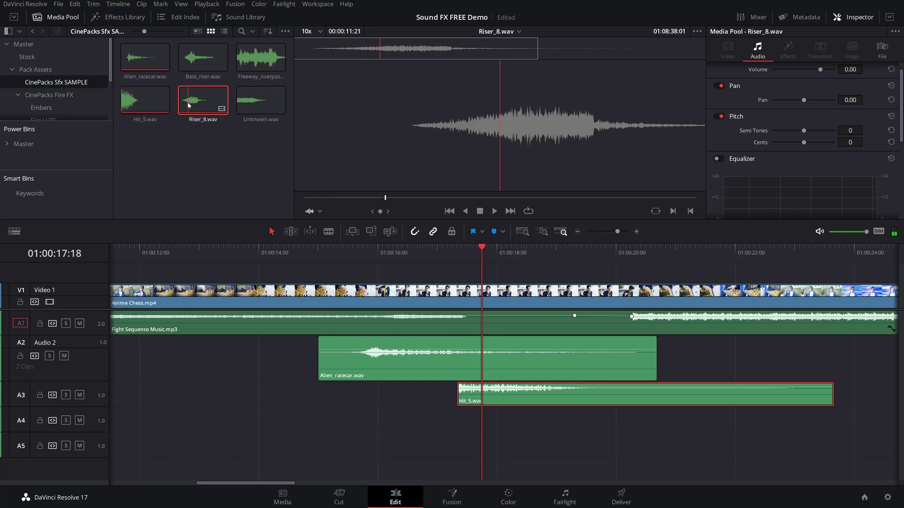
pyautogui.moveTo(188, 104); pyautogui.dragTo(437, 414)
# - Play back the passage around 17 seconds with the new riser
pyautogui.click(450, 251)
pyautogui.press('space')
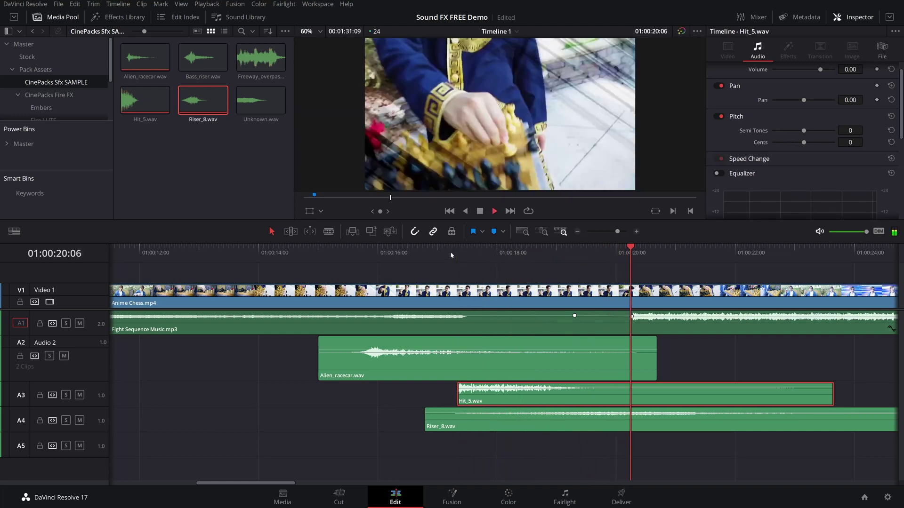
pyautogui.press('space')
pyautogui.click(580, 251)
pyautogui.press('space')
pyautogui.press('space')
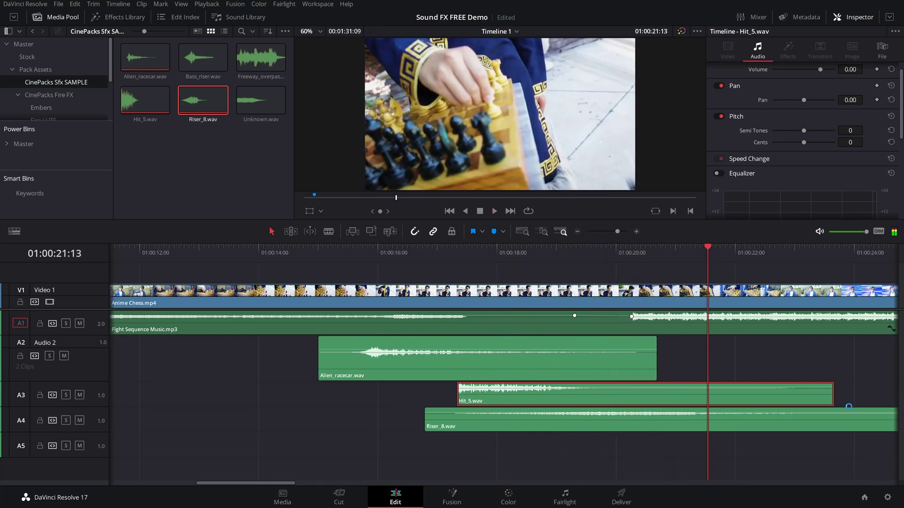
# - Trim Riser_8.wav's end to line up with Alien_racecar.wav's end, around 20.2 seconds
pyautogui.scroll(-1, 719, 397)
pyautogui.scroll(-1, 719, 401)
pyautogui.moveTo(804, 417); pyautogui.dragTo(462, 420)
pyautogui.scroll(3, 292, 432)
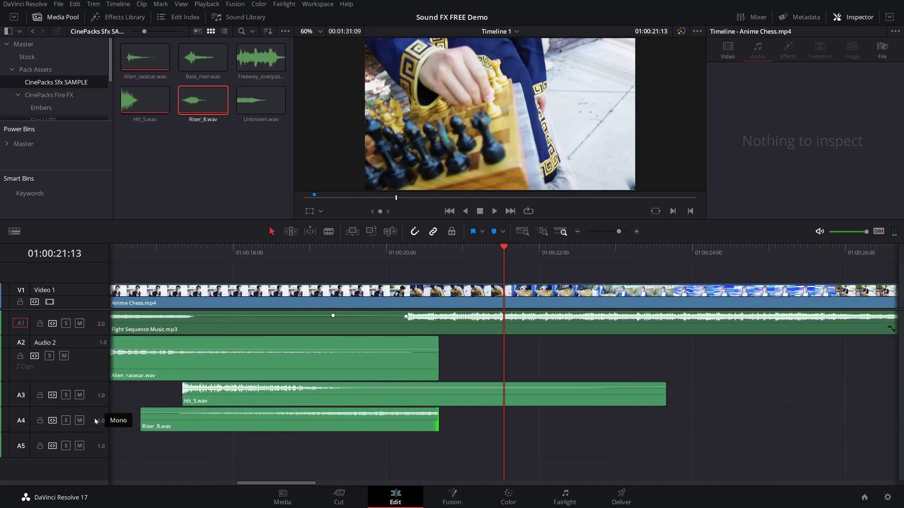
pyautogui.scroll(-1, 95, 417)
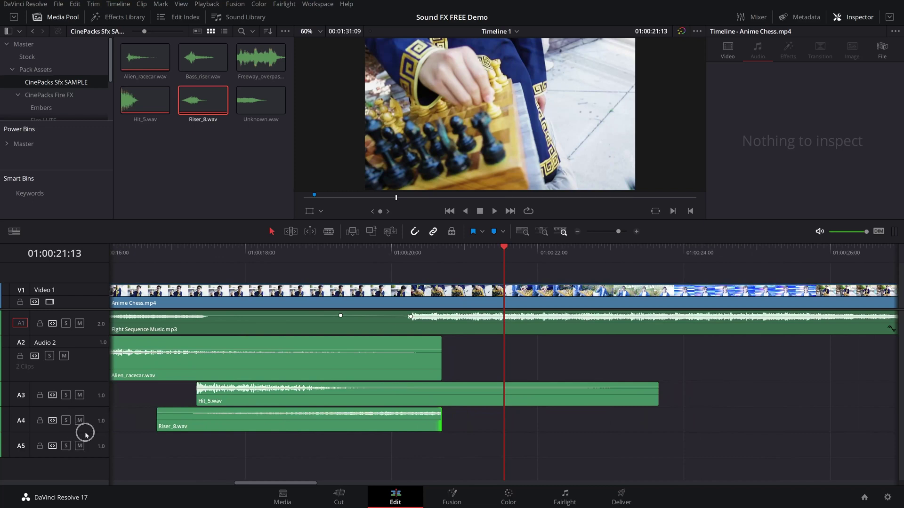
pyautogui.scroll(3, 85, 431)
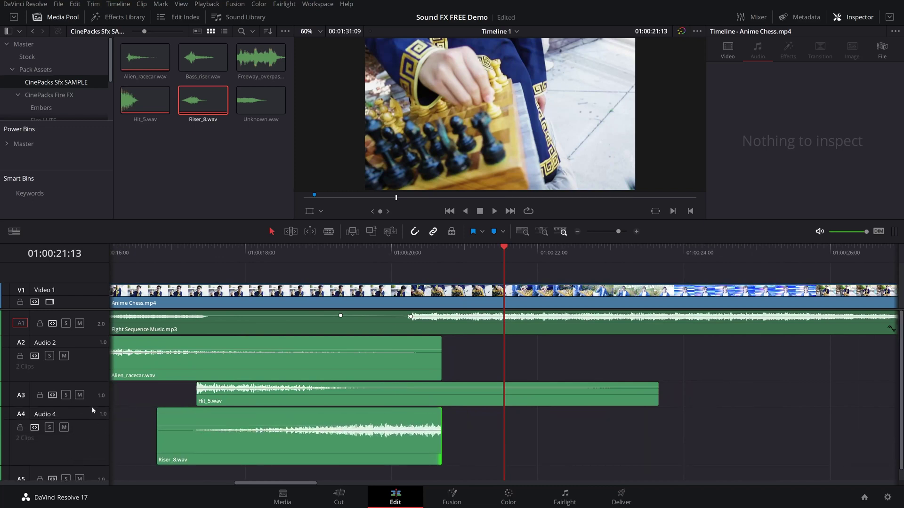
# - Shrink Audio 3 to a thin strip, then keyframe Riser_8.wav's volume down at its end and play back
pyautogui.moveTo(92, 406)
pyautogui.mouseDown()
pyautogui.moveTo(97, 387)
pyautogui.moveTo(96, 398)
pyautogui.mouseUp()
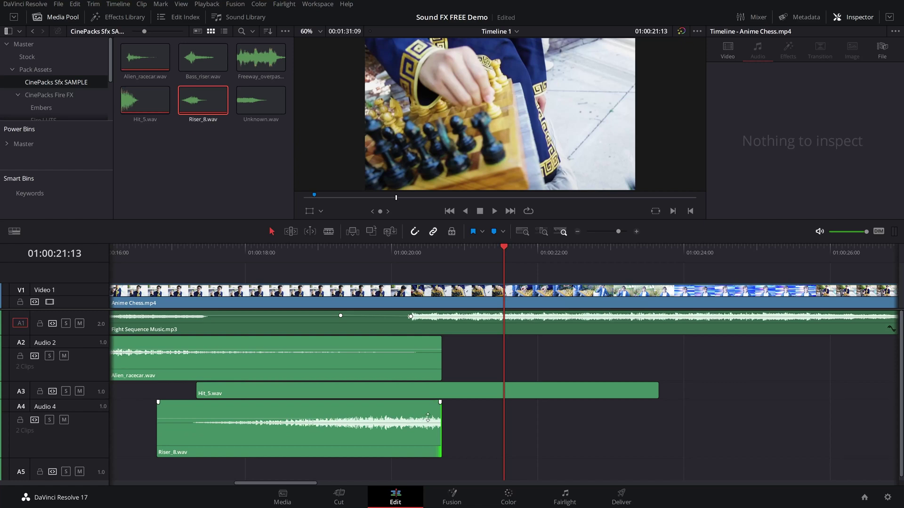
pyautogui.keyDown('alt'); pyautogui.click(427, 417); pyautogui.keyUp('alt')
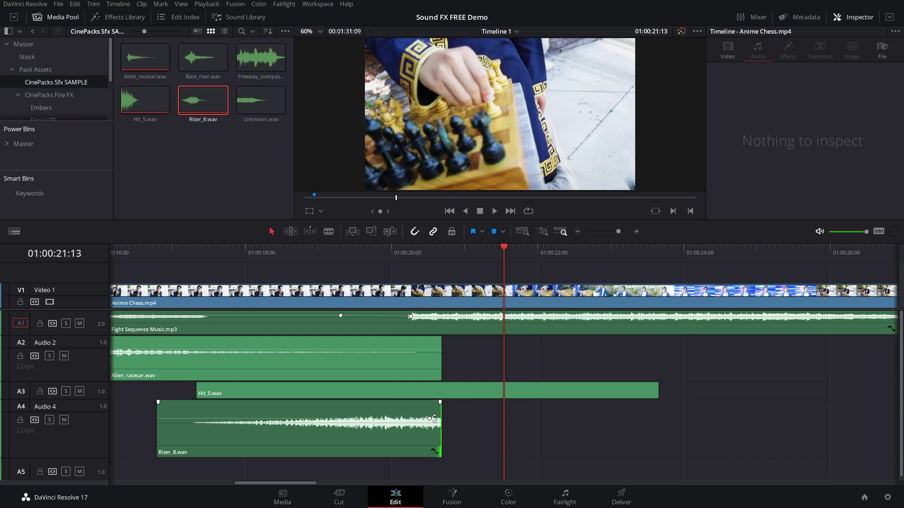
pyautogui.moveTo(436, 418); pyautogui.dragTo(444, 423)
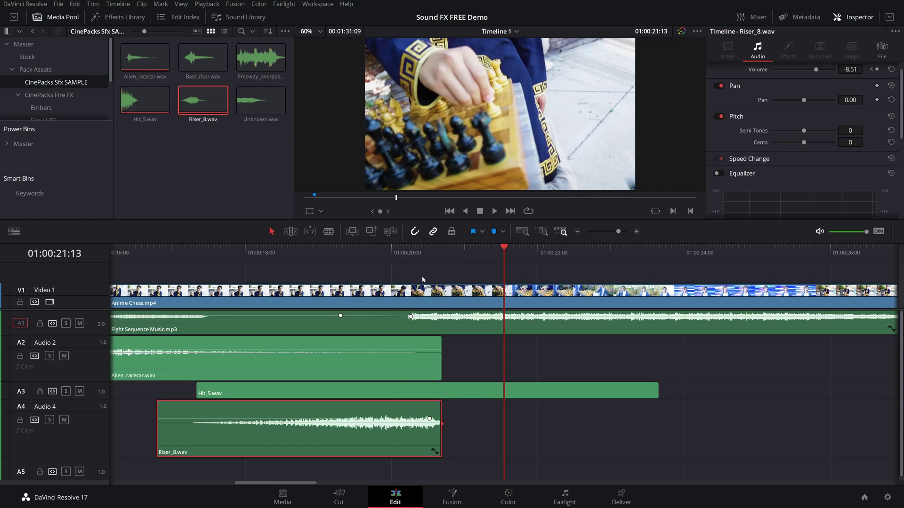
pyautogui.moveTo(395, 256); pyautogui.dragTo(347, 259)
pyautogui.press('space')
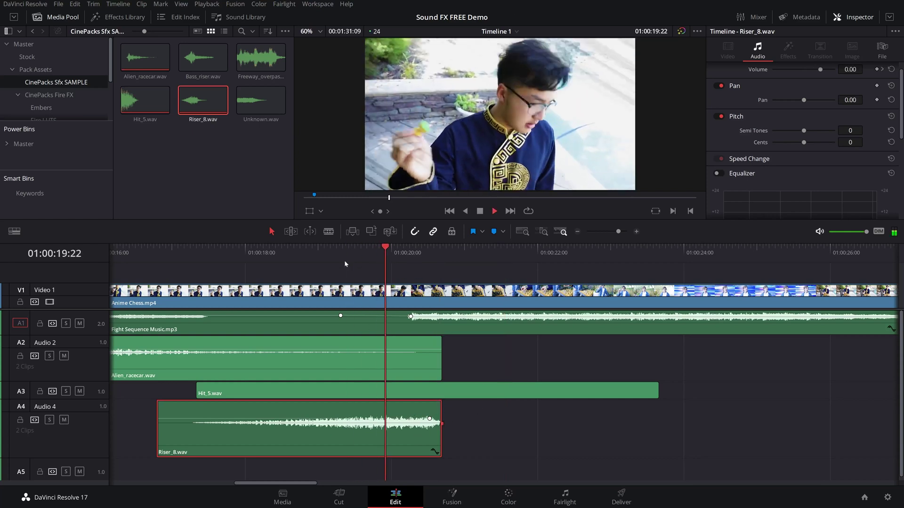
pyautogui.press('space')
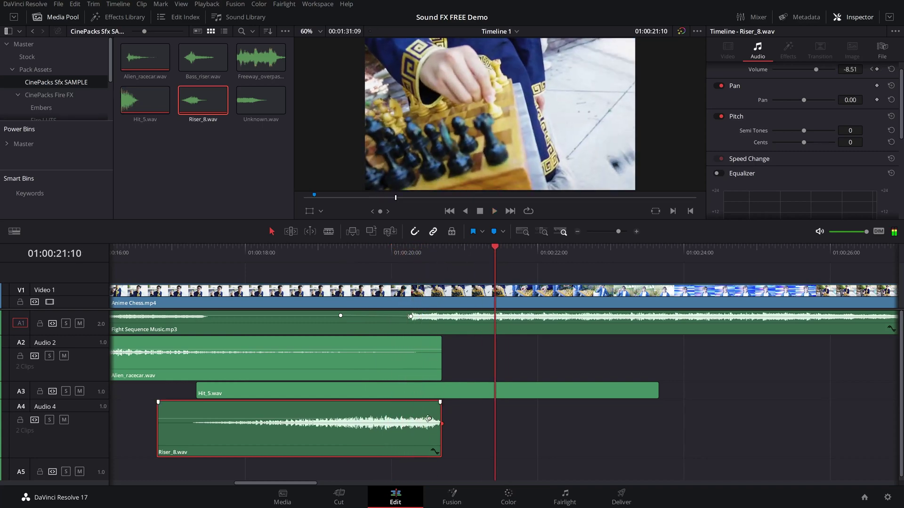
# - Add an earlier volume keyframe on Riser_8.wav, trim its end slightly shorter, and replay from 01:00:19:17
pyautogui.moveTo(429, 418); pyautogui.dragTo(417, 418)
pyautogui.moveTo(440, 416); pyautogui.dragTo(431, 416)
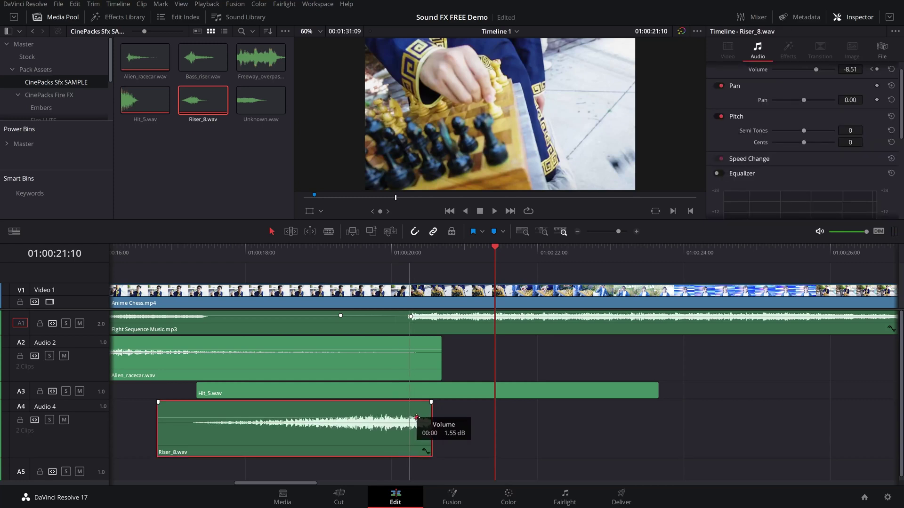
pyautogui.click(369, 248)
pyautogui.press('space')
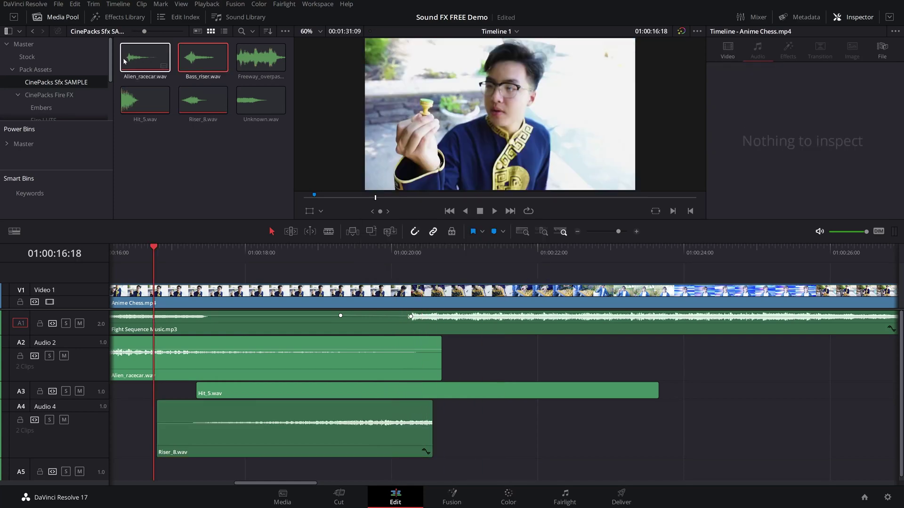
# - Place another Hit_5.wav on Audio 5 and pitch it to -7 semitones and -34 cents
pyautogui.moveTo(142, 111); pyautogui.dragTo(414, 475)
pyautogui.click(467, 471)
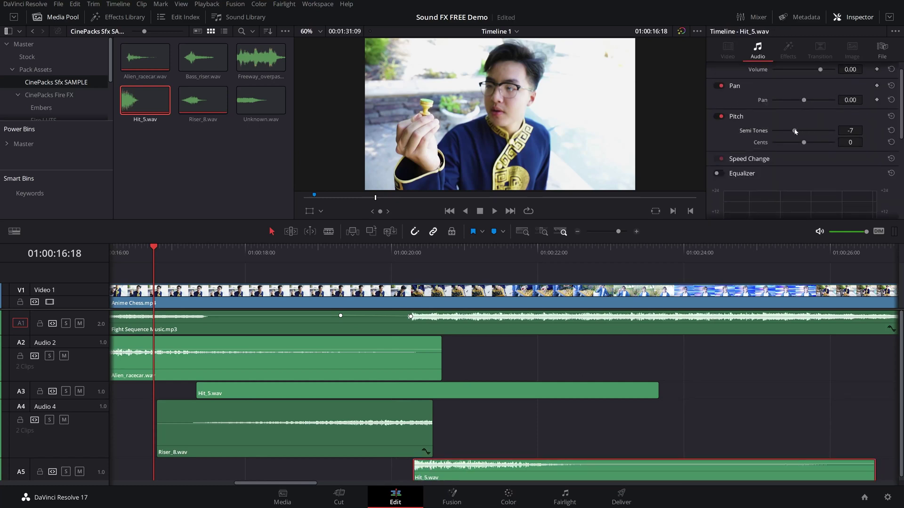
pyautogui.moveTo(804, 142); pyautogui.dragTo(805, 144)
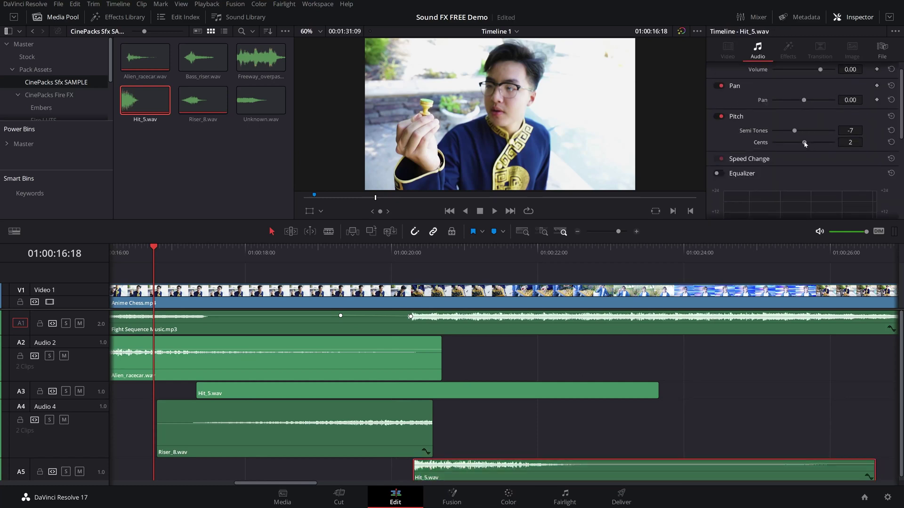
# - Play the hit from about 01:00:19:18, shift it slightly earlier, and replay it
pyautogui.click(375, 247)
pyautogui.press('space')
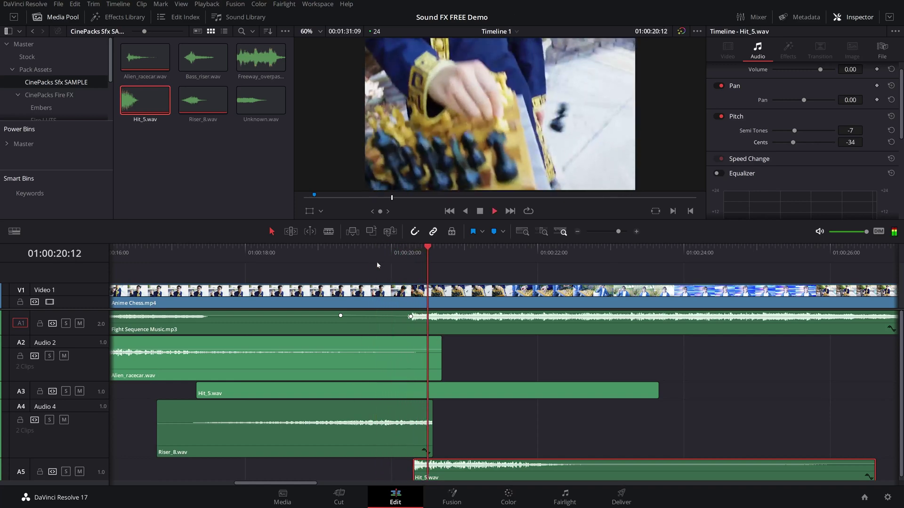
pyautogui.moveTo(423, 468); pyautogui.dragTo(413, 469)
pyautogui.click(380, 263)
pyautogui.press('space')
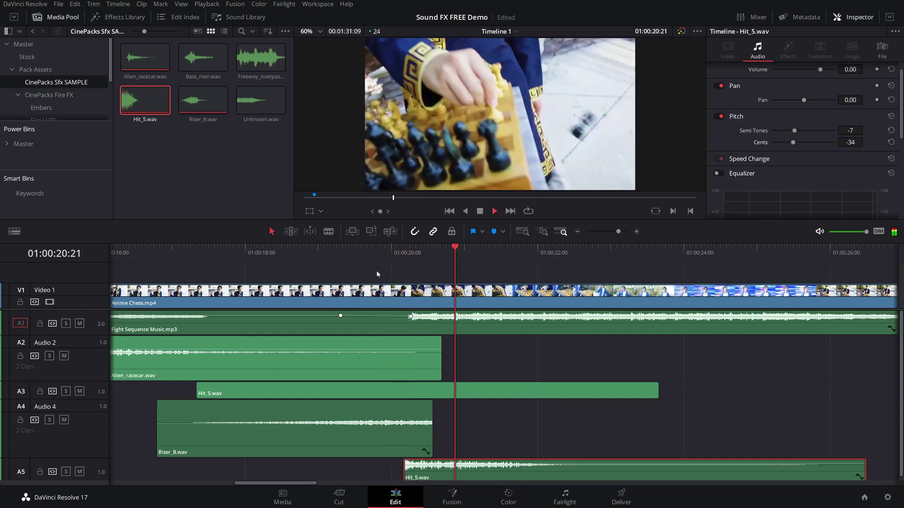
pyautogui.scroll(-4, 383, 307)
# - Play the sequence from 01:00:15:08 to review the mix
pyautogui.click(288, 248)
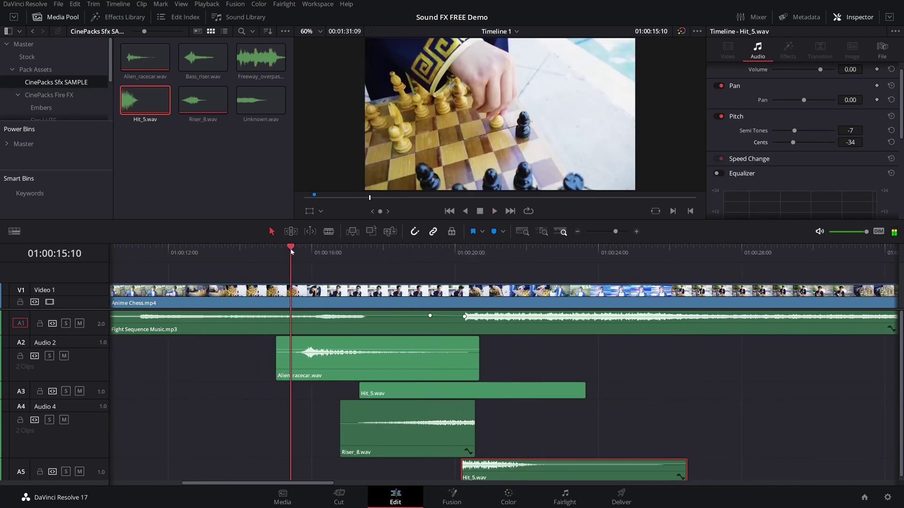
pyautogui.press('space')
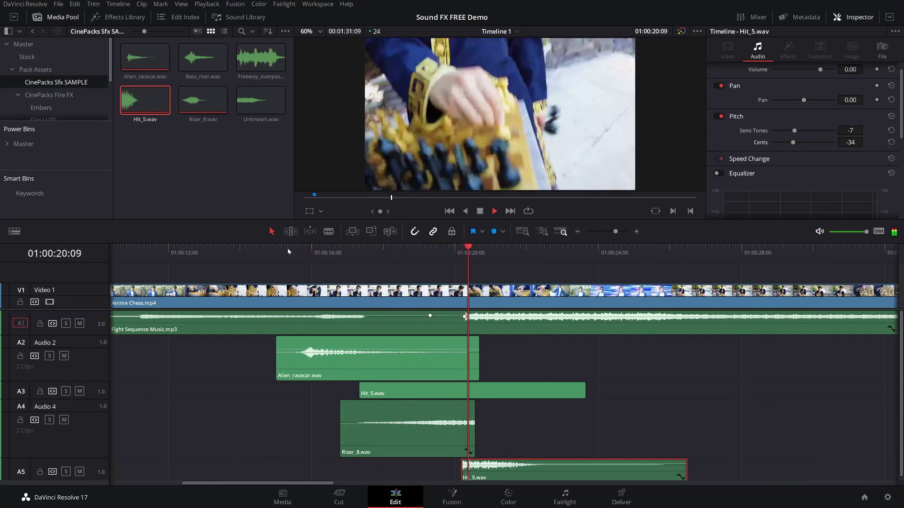
pyautogui.press('space')
# - Raise Riser_8.wav's end volume keyframe to 4.64 dB and play the build-up from 01:00:18:17
pyautogui.scroll(1, 492, 436)
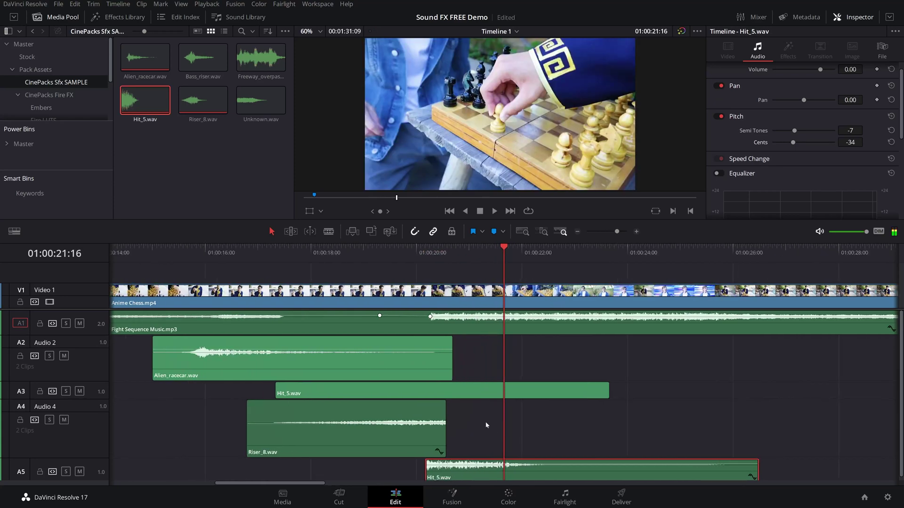
pyautogui.click(435, 422)
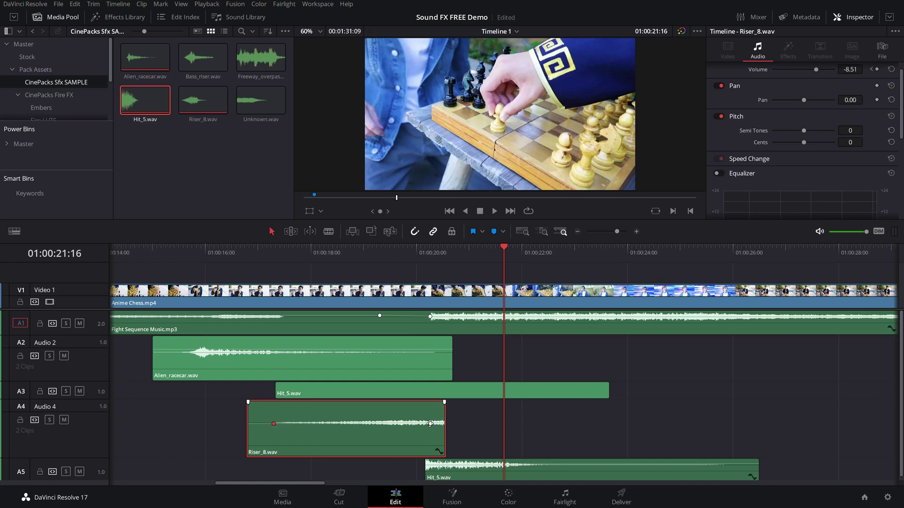
pyautogui.moveTo(430, 424); pyautogui.dragTo(439, 416)
pyautogui.moveTo(359, 254); pyautogui.dragTo(347, 252)
pyautogui.press('space')
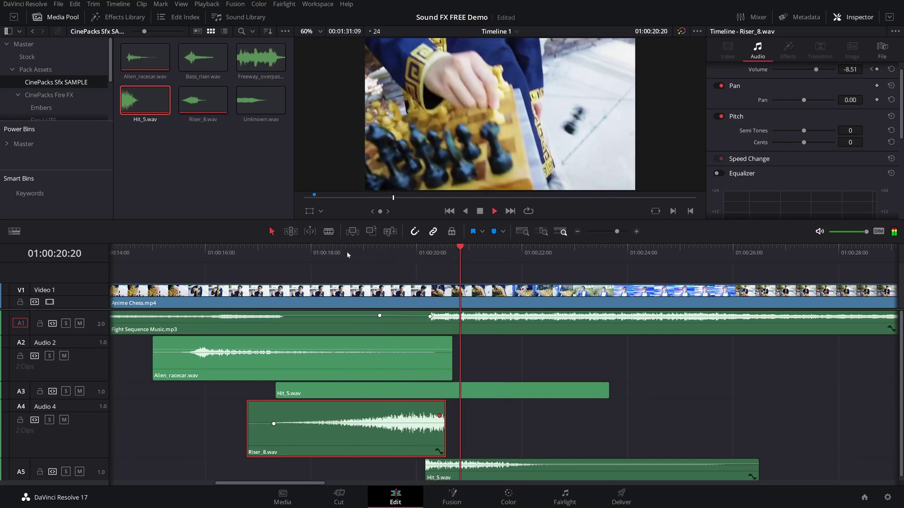
pyautogui.press('space')
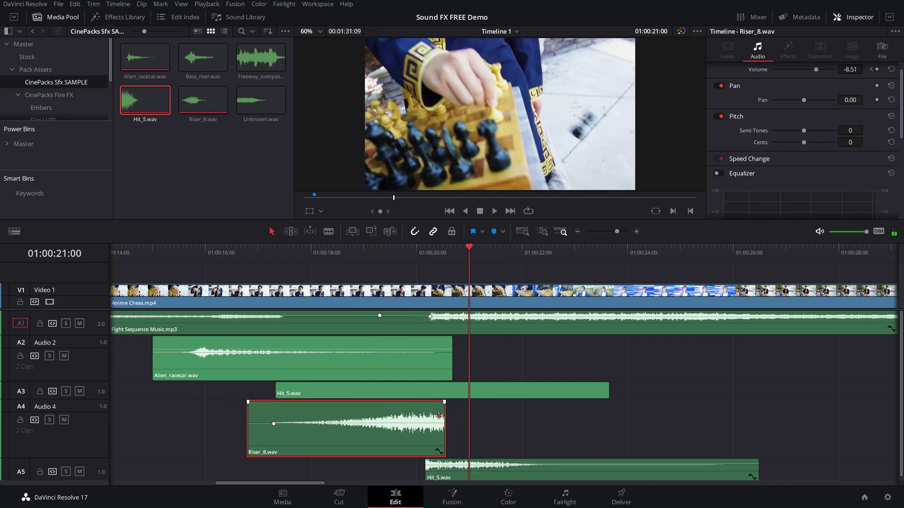
# - Move Riser_8.wav's volume keyframe earlier and trim its end a few frames, replaying around 01:00:19
pyautogui.moveTo(439, 415); pyautogui.dragTo(429, 412)
pyautogui.click(406, 250)
pyautogui.press('space')
pyautogui.press('space')
pyautogui.scroll(2, 408, 264)
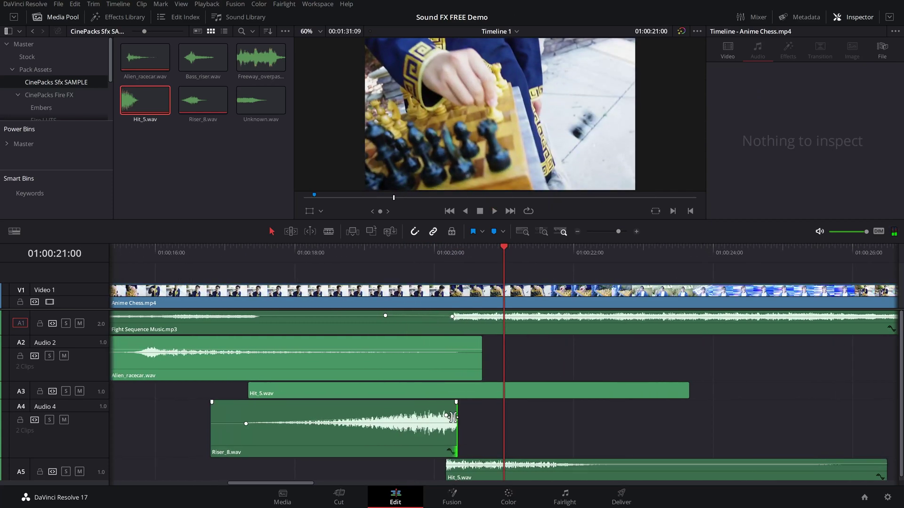
pyautogui.moveTo(456, 402); pyautogui.dragTo(447, 402)
pyautogui.click(410, 250)
pyautogui.press('space')
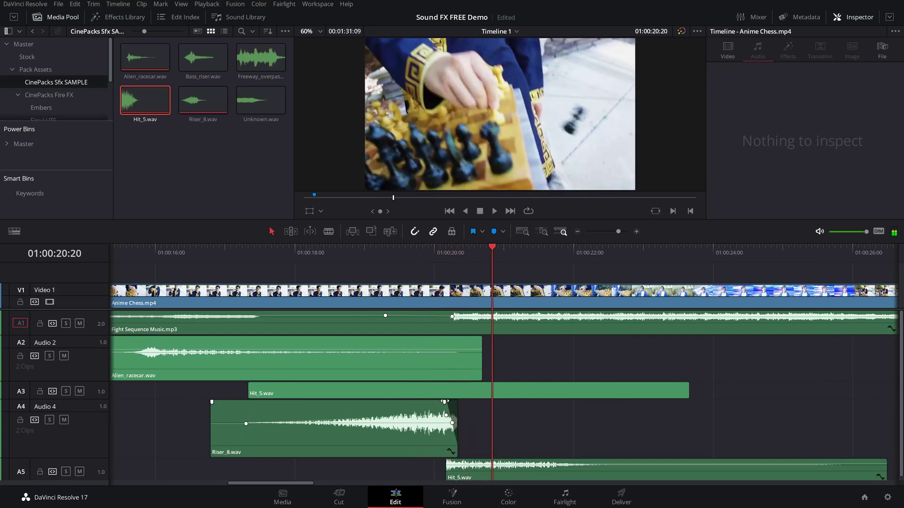
pyautogui.click(419, 254)
pyautogui.press('space')
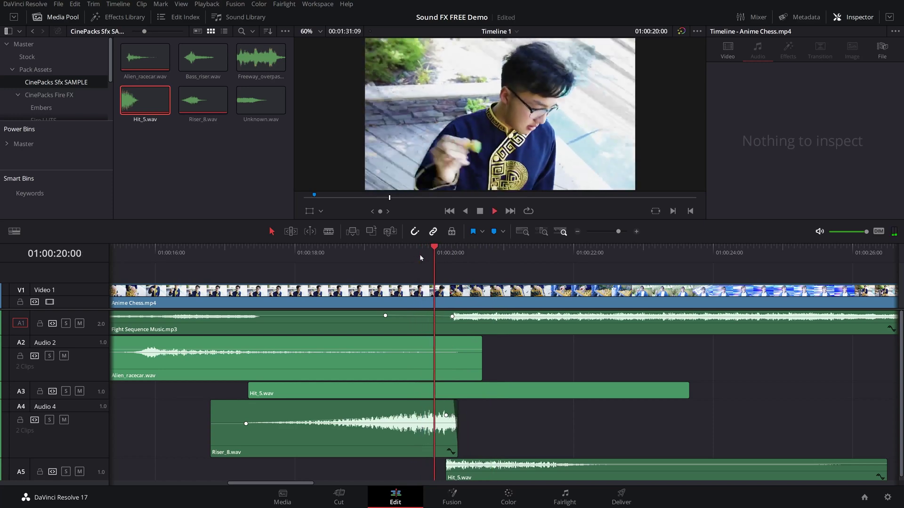
pyautogui.press('space')
# - Boost the Audio 5 Hit_5.wav's volume to 5.77
pyautogui.hotkey('ctrl', '-')
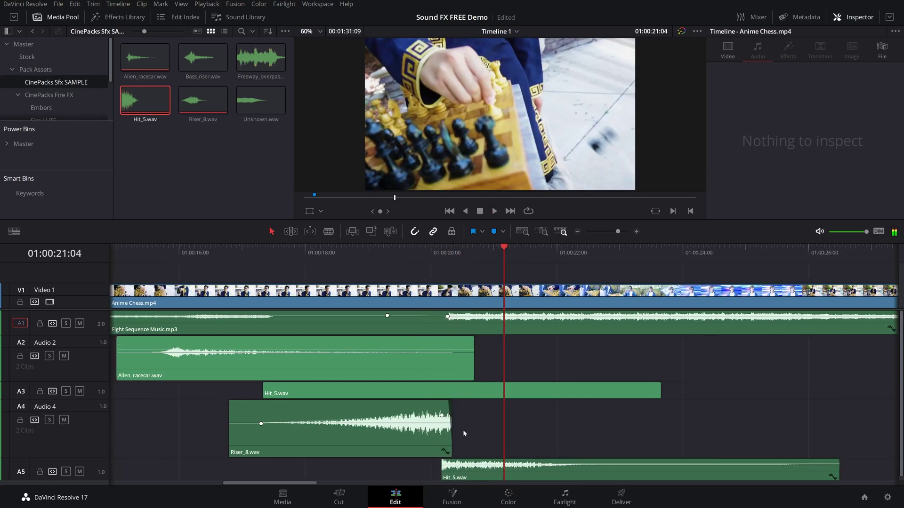
pyautogui.click(465, 475)
pyautogui.moveTo(456, 472); pyautogui.dragTo(446, 476)
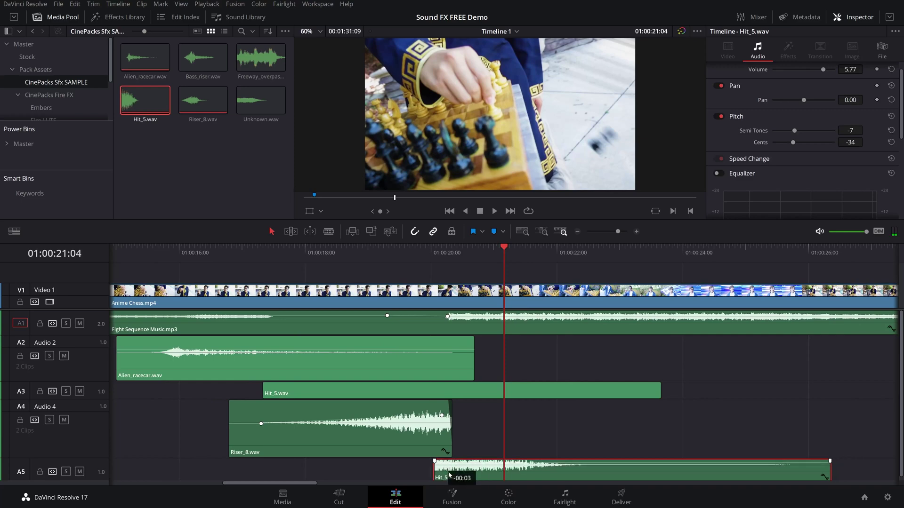
# - Play the chess section from 01:00:19:18 twice to hear the layered effects, stopping at 01:00:22:11
pyautogui.click(414, 245)
pyautogui.press('space')
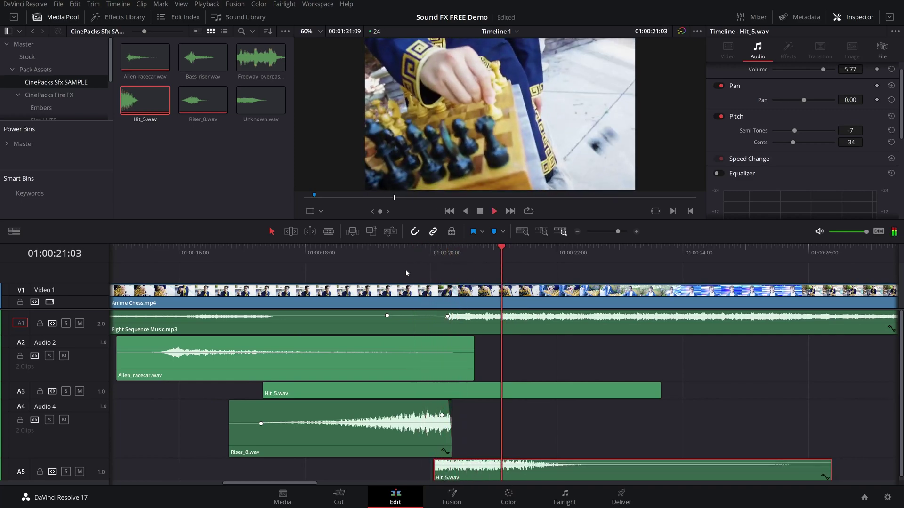
pyautogui.press('space')
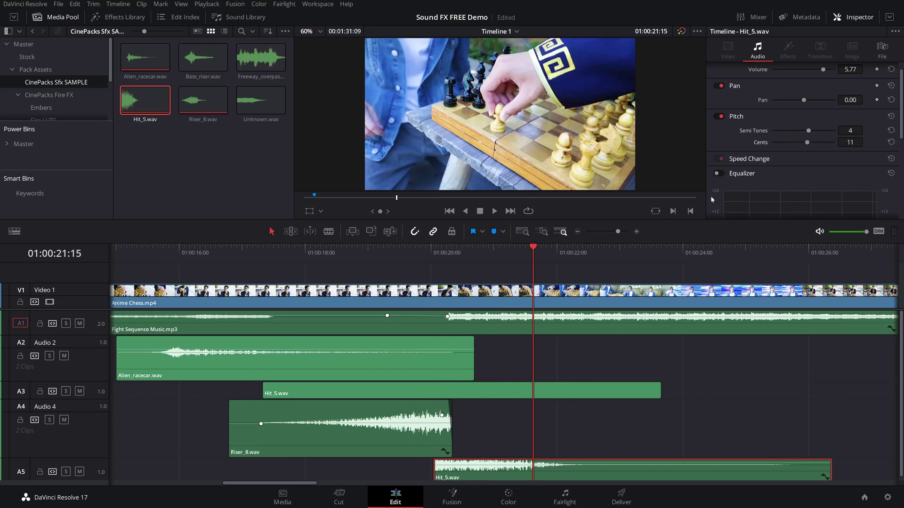
pyautogui.click(415, 250)
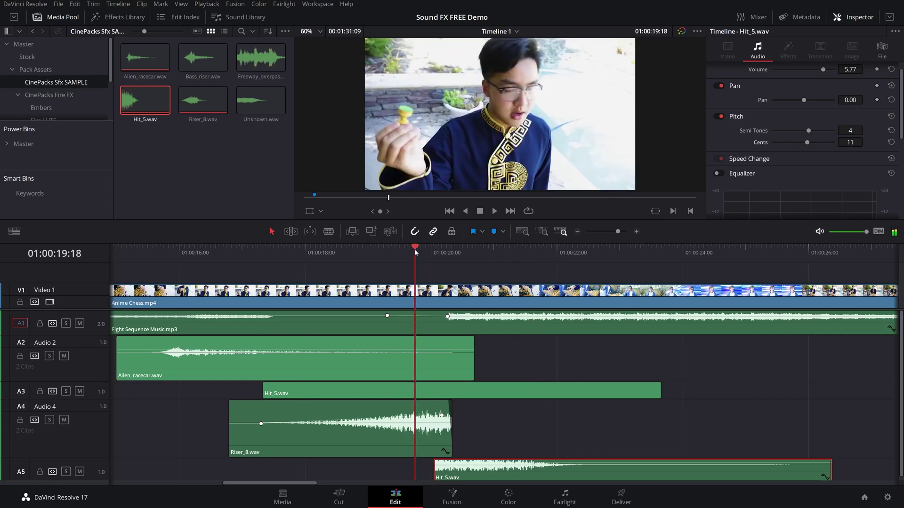
pyautogui.press('space')
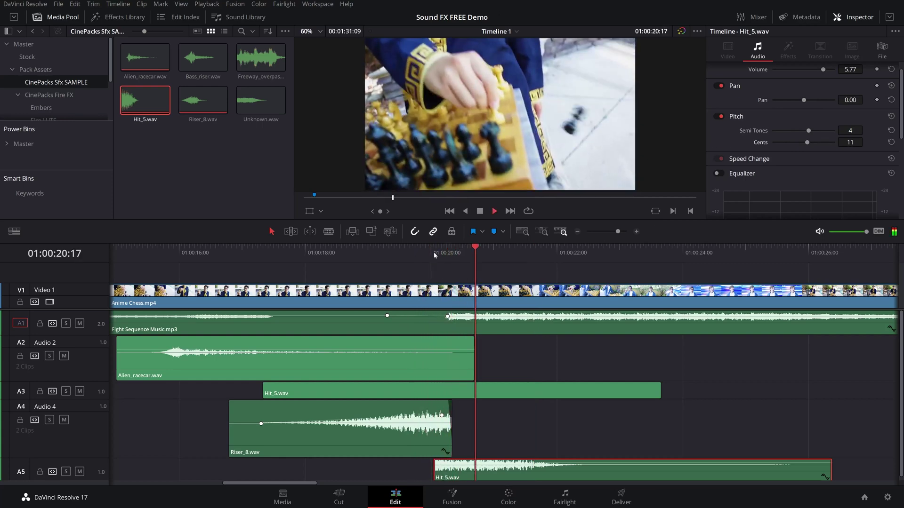
pyautogui.press('space')
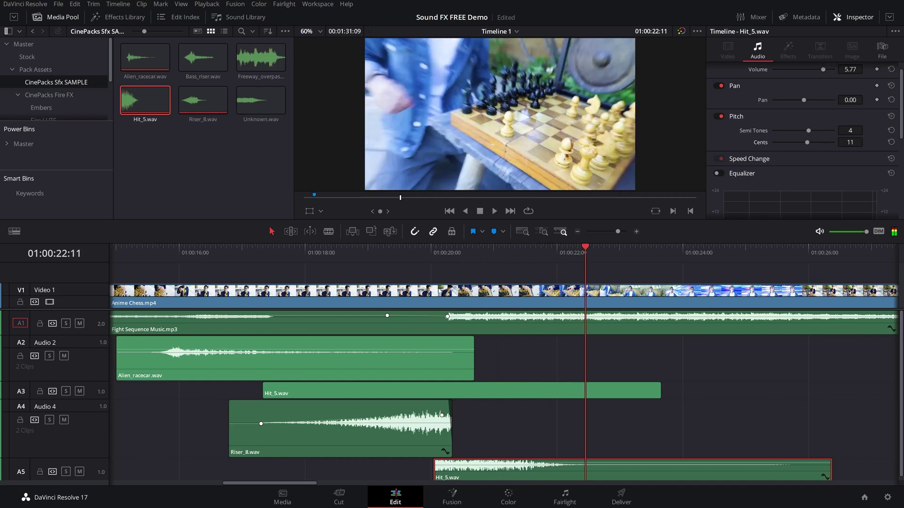
# - Scrub and play the cut from the neon clip into the dark-room floor clip
pyautogui.scroll(-2, 418, 312)
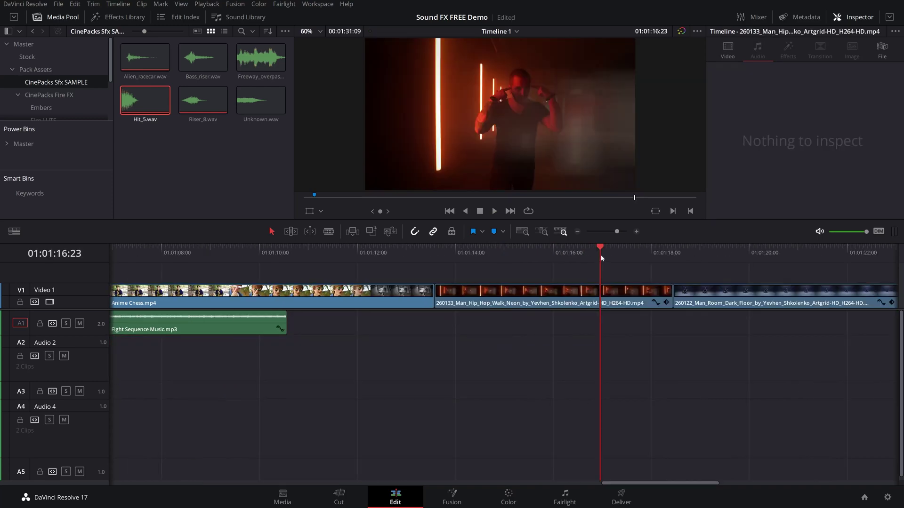
pyautogui.press('space')
pyautogui.click(619, 254)
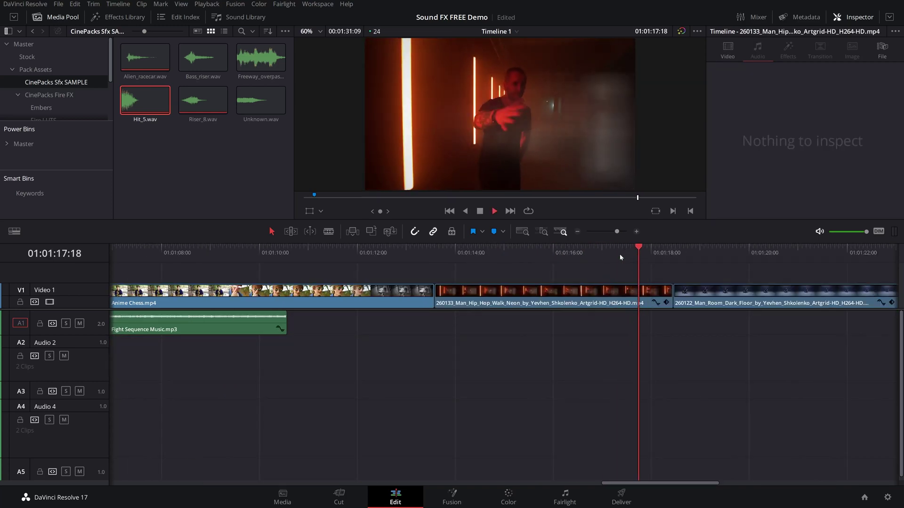
pyautogui.press('space')
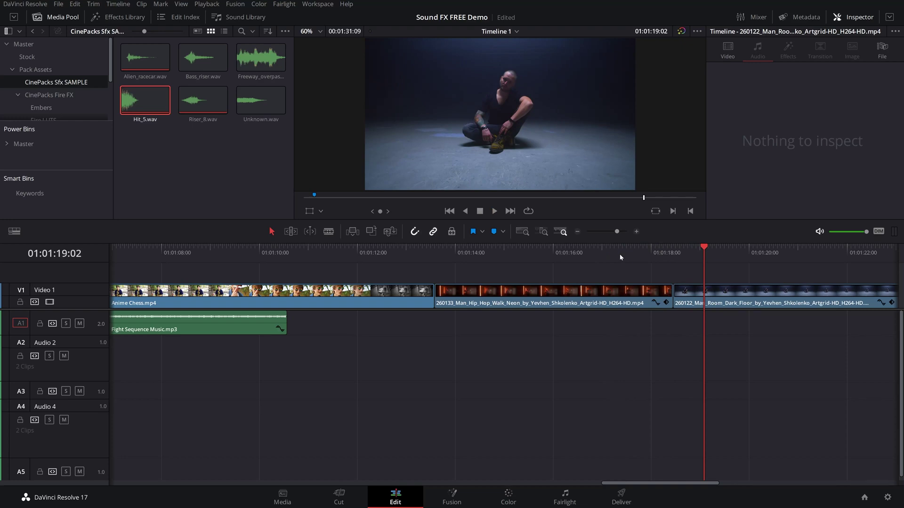
pyautogui.moveTo(624, 250)
pyautogui.mouseDown()
pyautogui.moveTo(641, 250)
pyautogui.moveTo(604, 249)
pyautogui.moveTo(655, 266)
pyautogui.moveTo(616, 256)
pyautogui.mouseUp()
pyautogui.press('space')
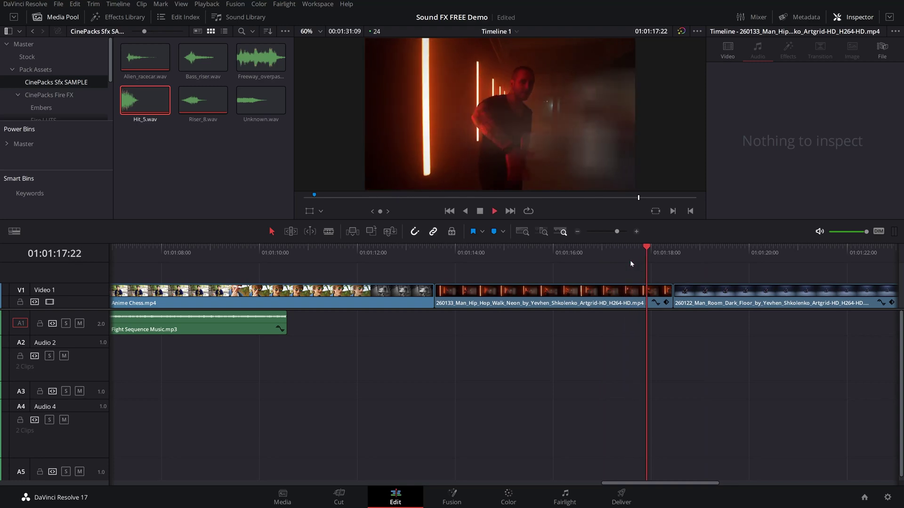
pyautogui.press('space')
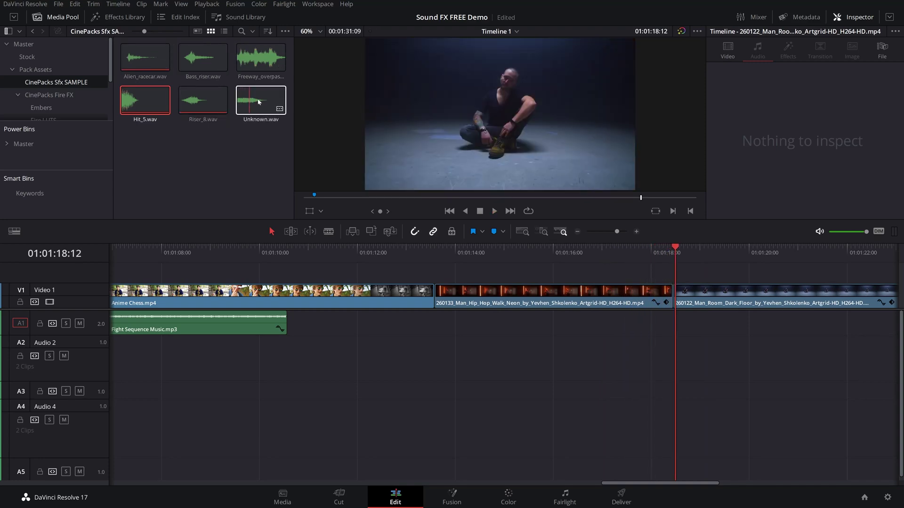
# - Place Unknown.wav on Audio 1 at the dark-room cut and play it back
pyautogui.moveTo(258, 102); pyautogui.dragTo(672, 323)
pyautogui.click(667, 253)
pyautogui.press('space')
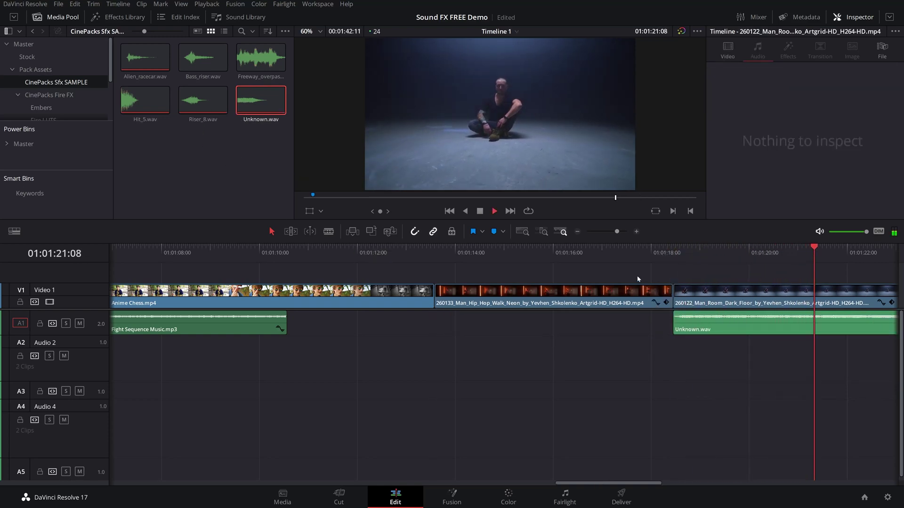
pyautogui.press('space')
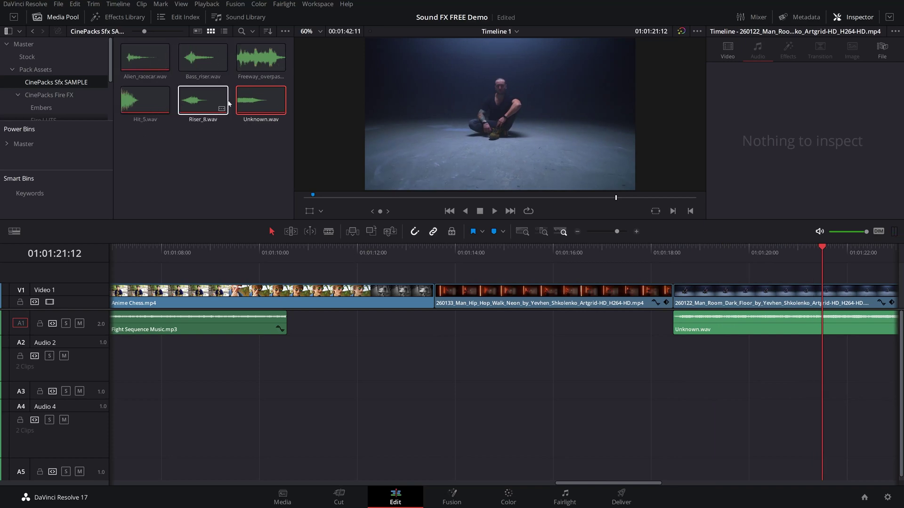
# - Add Bass_riser.wav to Audio 2 before the cut and trim its end near the cut
pyautogui.moveTo(202, 58); pyautogui.dragTo(540, 374)
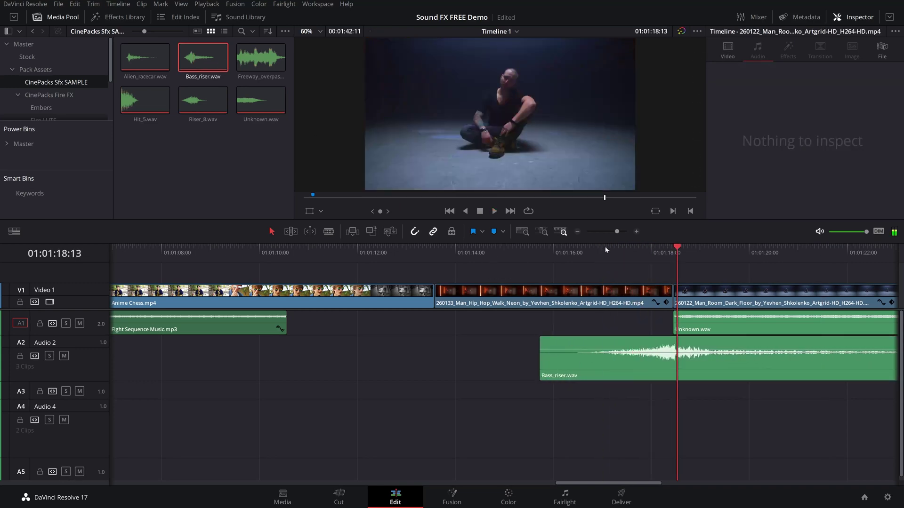
pyautogui.hotkey('ctrl', '-')
pyautogui.hotkey('ctrl', '=')
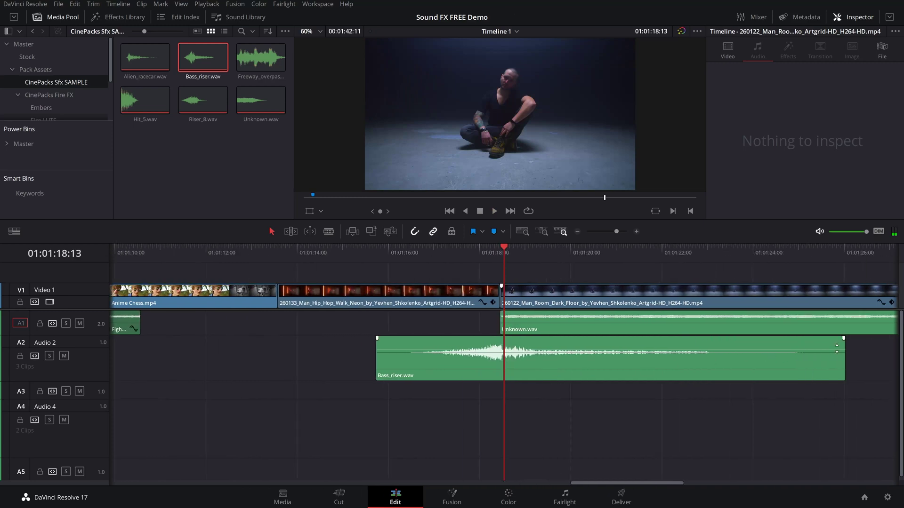
pyautogui.moveTo(844, 343); pyautogui.dragTo(527, 344)
pyautogui.hotkey('ctrl', '=')
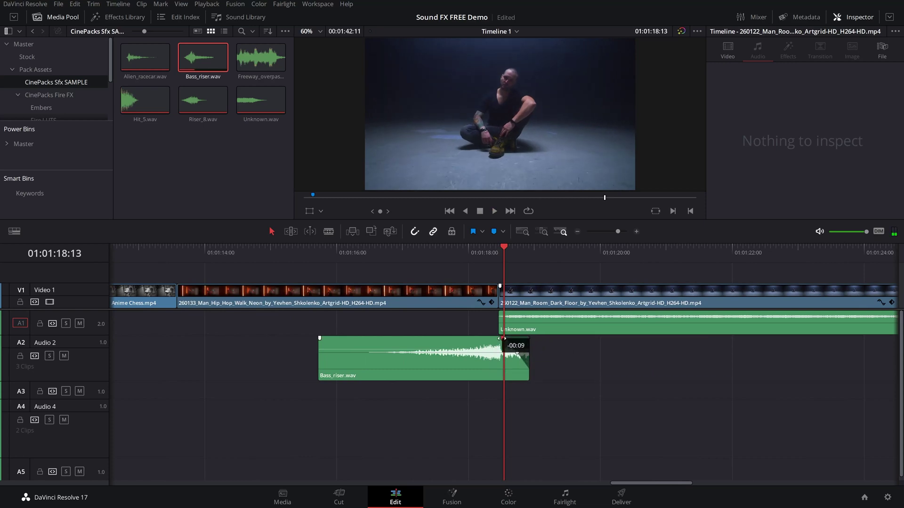
pyautogui.click(517, 353)
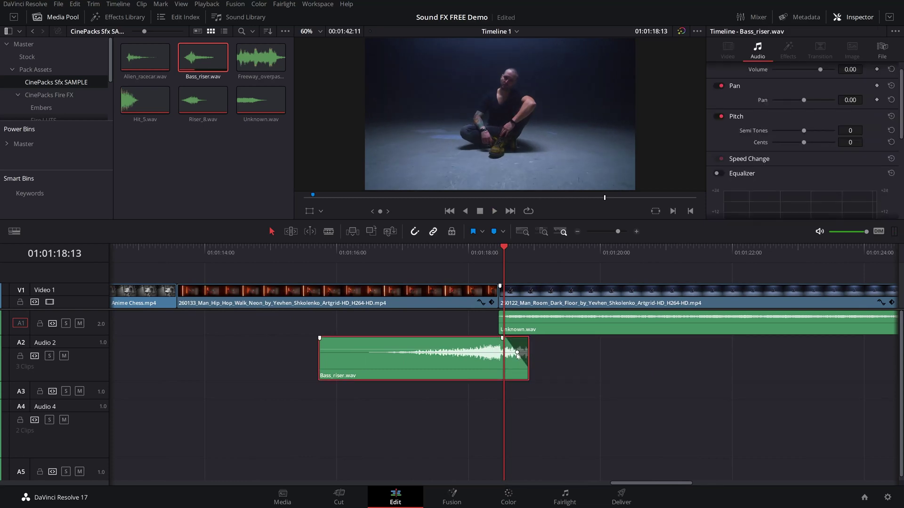
pyautogui.click(517, 353)
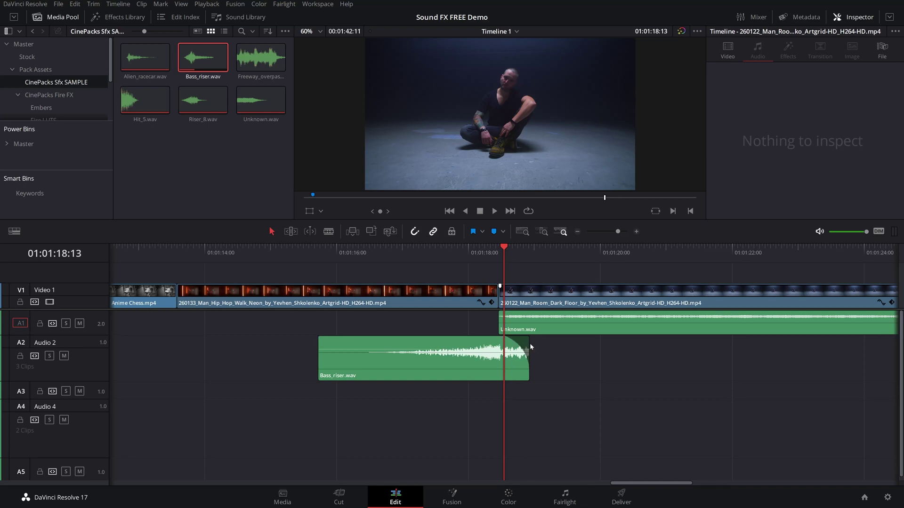
pyautogui.moveTo(529, 343); pyautogui.dragTo(517, 342)
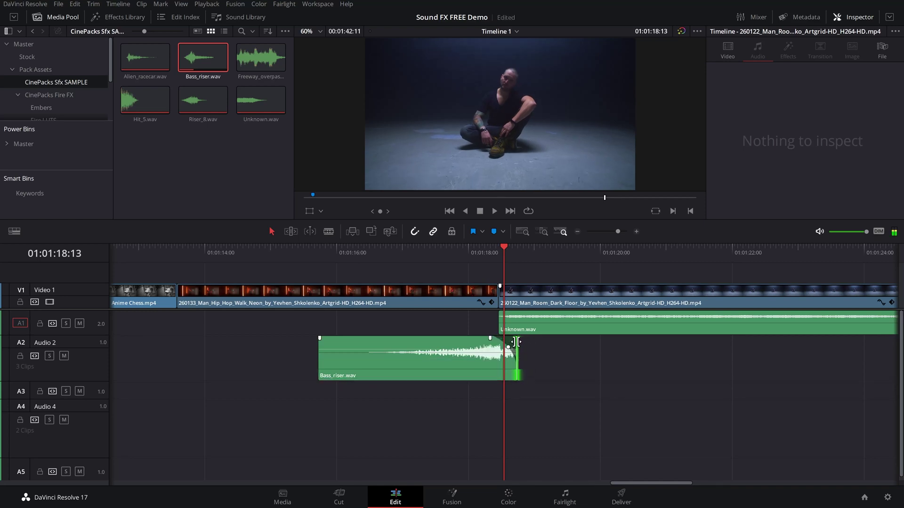
# - Extend the riser just past the cut, lengthen its fade-out, and replay it
pyautogui.click(463, 247)
pyautogui.press('space')
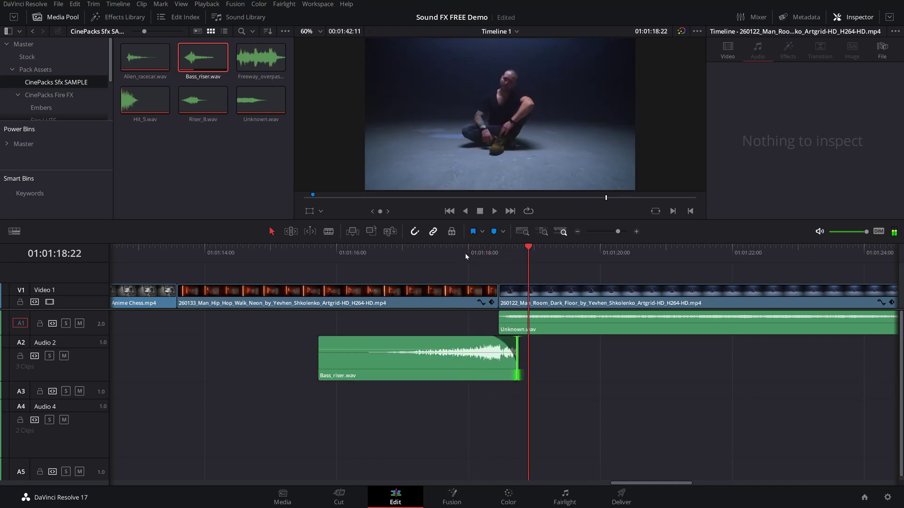
pyautogui.press('space')
pyautogui.moveTo(516, 345); pyautogui.dragTo(551, 347)
pyautogui.click(542, 348)
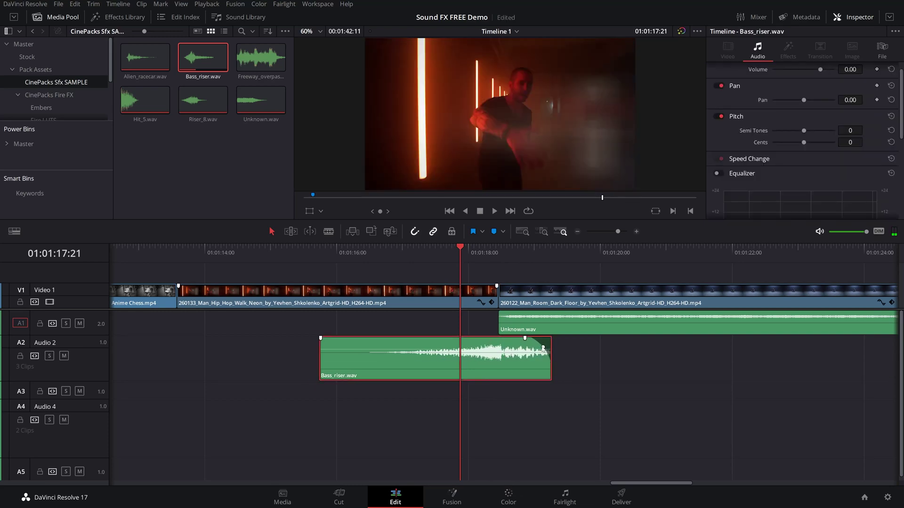
pyautogui.click(542, 348)
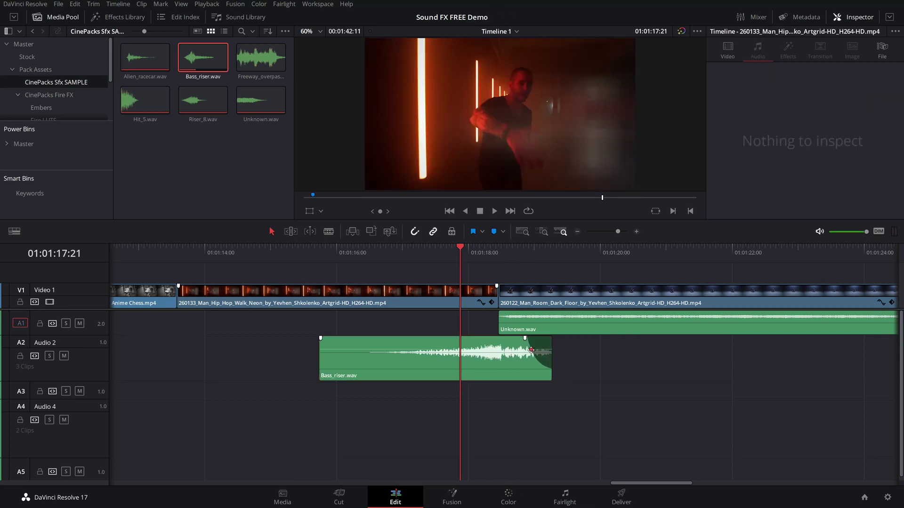
pyautogui.moveTo(525, 339); pyautogui.dragTo(512, 338)
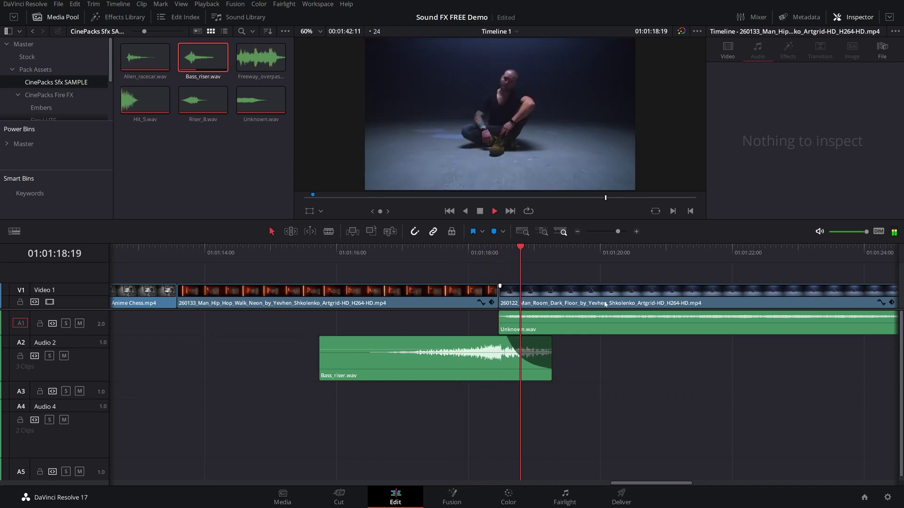
pyautogui.click(453, 247)
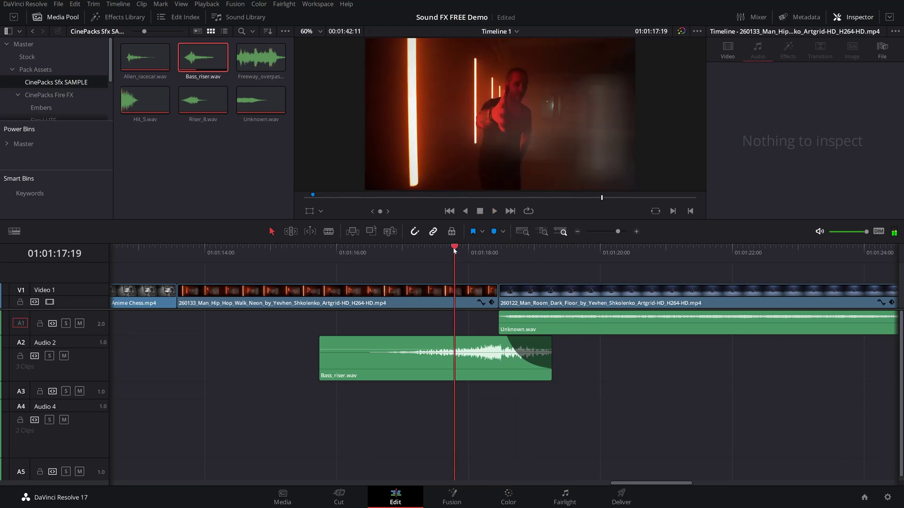
pyautogui.moveTo(453, 248); pyautogui.dragTo(418, 251)
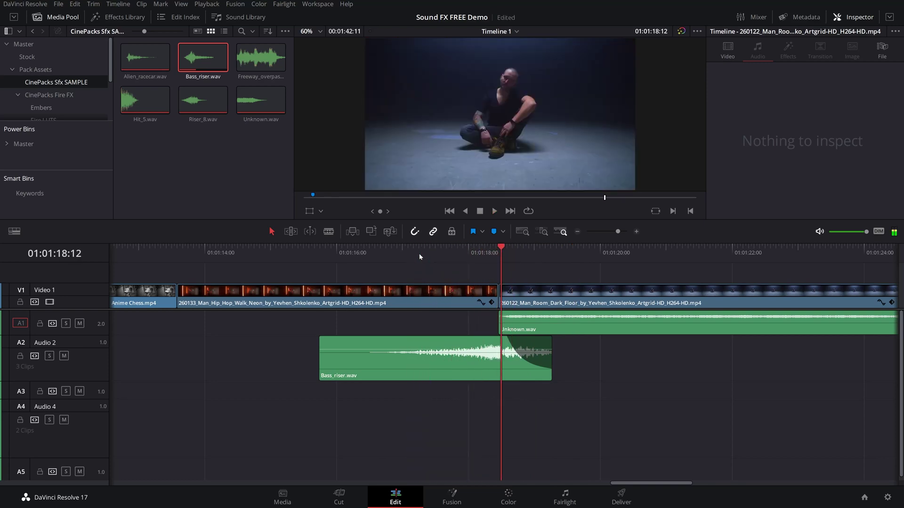
pyautogui.press('space')
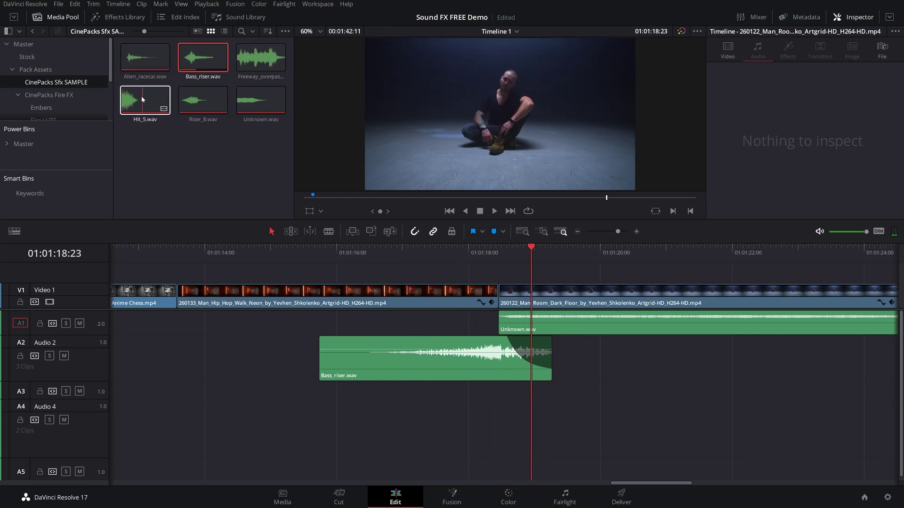
# - Drop Hit_5.wav on Audio 3 at the dark-room cut, enlarge the track, and play it back
pyautogui.moveTo(141, 100); pyautogui.dragTo(553, 394)
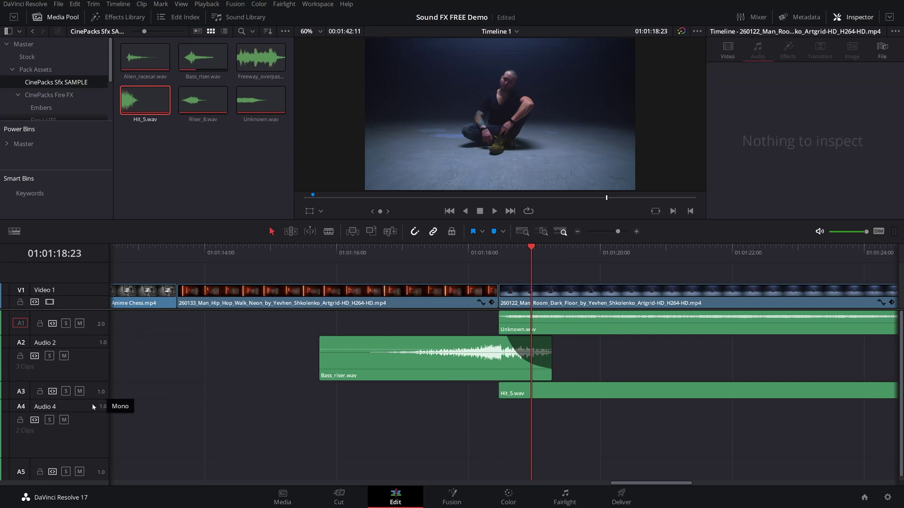
pyautogui.moveTo(95, 397); pyautogui.dragTo(94, 429)
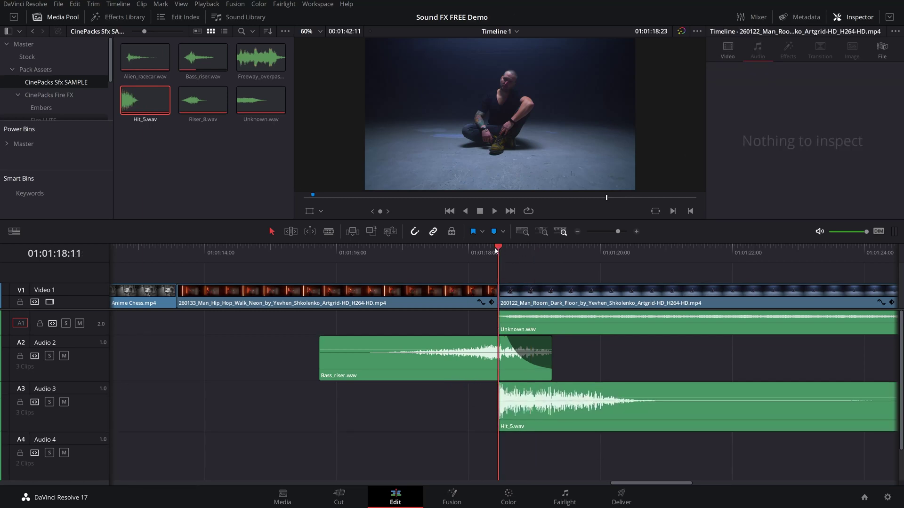
pyautogui.click(495, 250)
pyautogui.press('space')
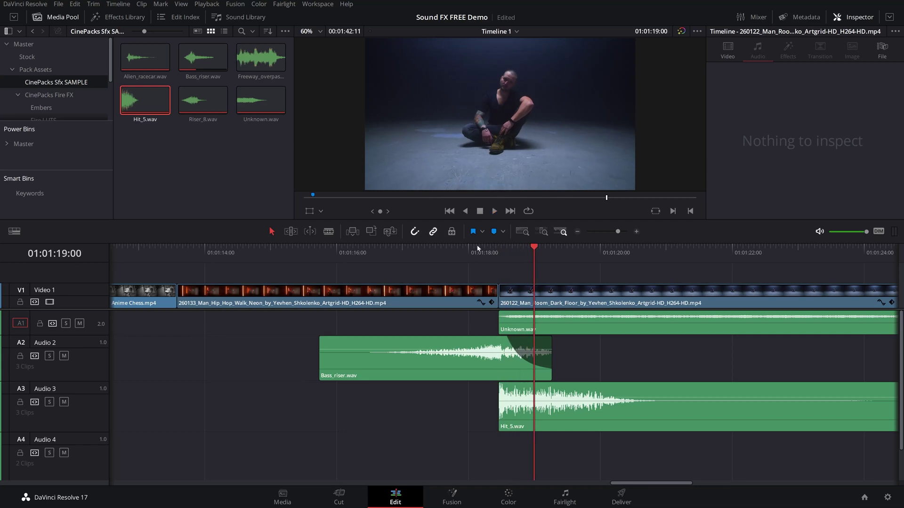
pyautogui.click(445, 249)
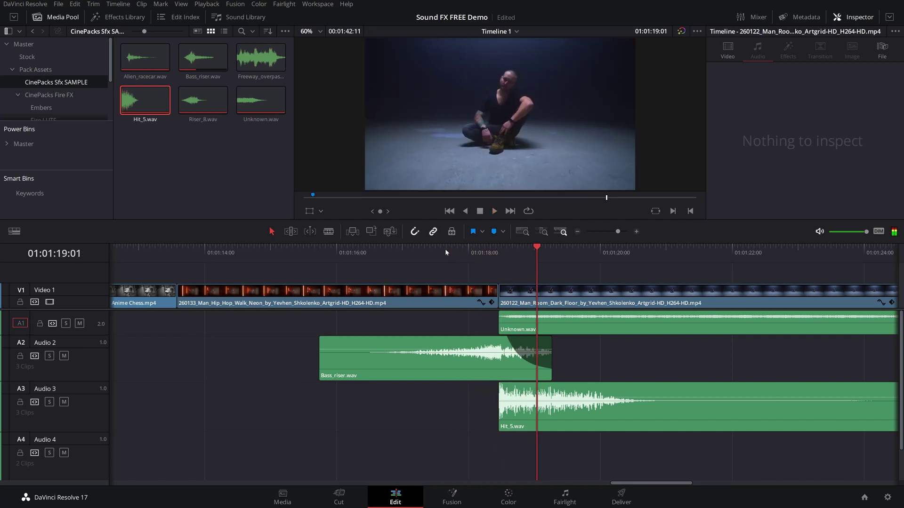
pyautogui.click(445, 250)
pyautogui.press('space')
pyautogui.click(516, 396)
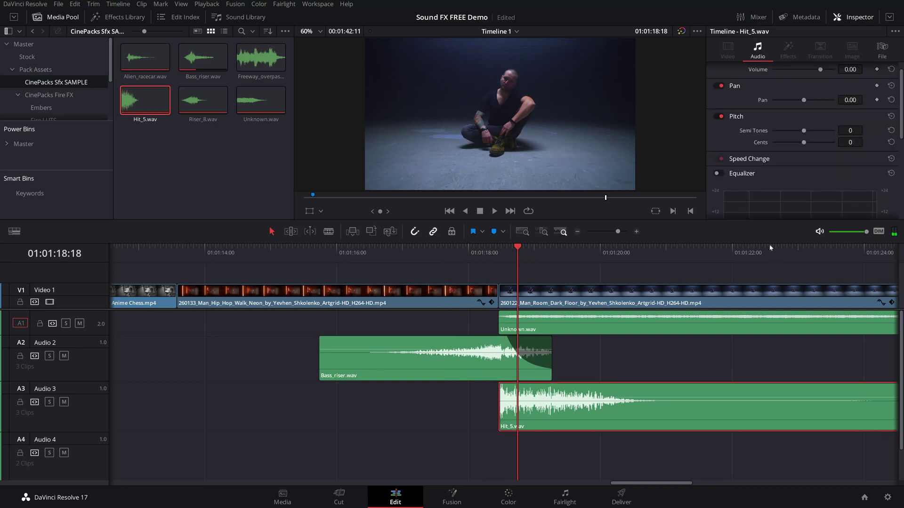
# - Turn on the Inspector equalizer for Hit_5.wav and play the hit
pyautogui.scroll(-4, 742, 160)
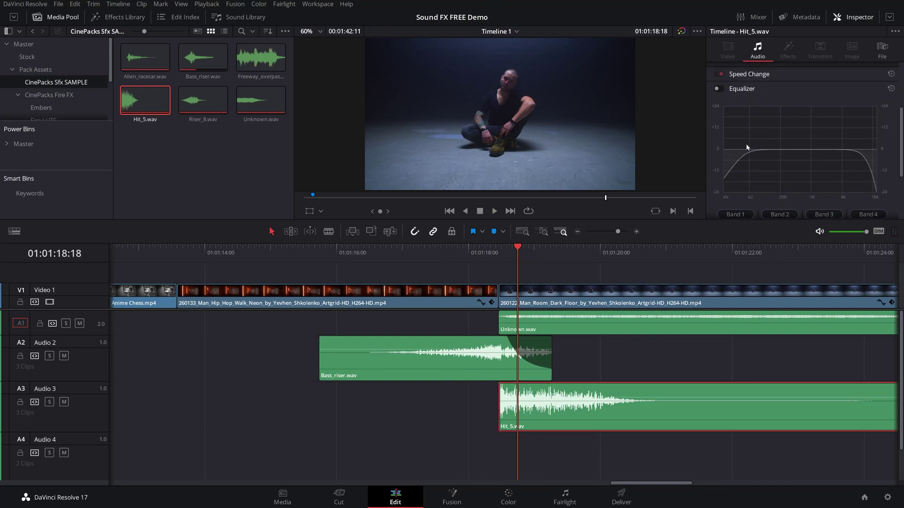
pyautogui.click(717, 89)
pyautogui.scroll(-2, 768, 167)
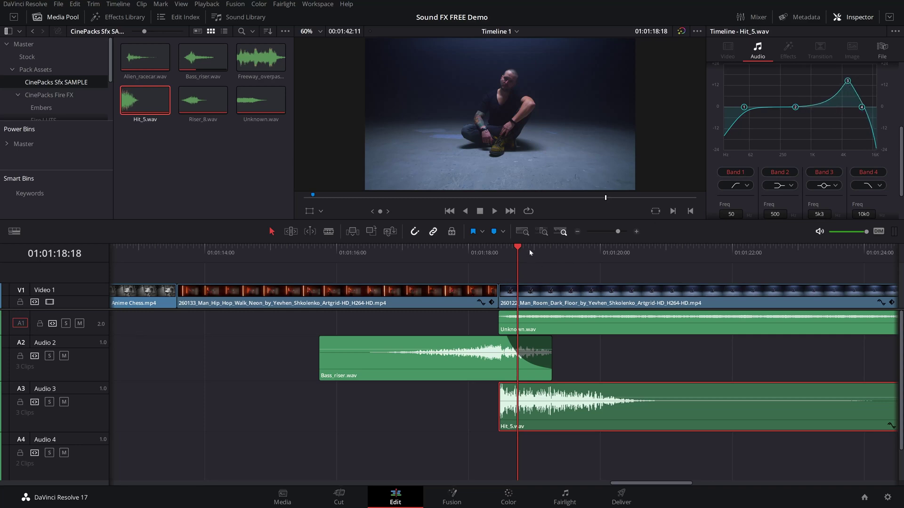
pyautogui.moveTo(526, 252); pyautogui.dragTo(497, 253)
pyautogui.press('space')
pyautogui.click(499, 253)
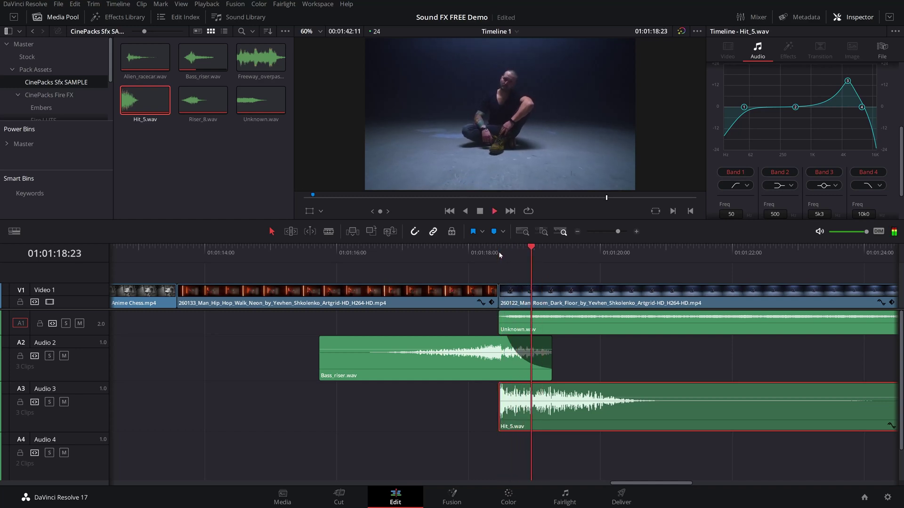
pyautogui.click(498, 251)
pyautogui.press('space')
# - Cut EQ band 3 to about -12 dB near 4.3 kHz and replay with the riser
pyautogui.moveTo(848, 82); pyautogui.dragTo(844, 133)
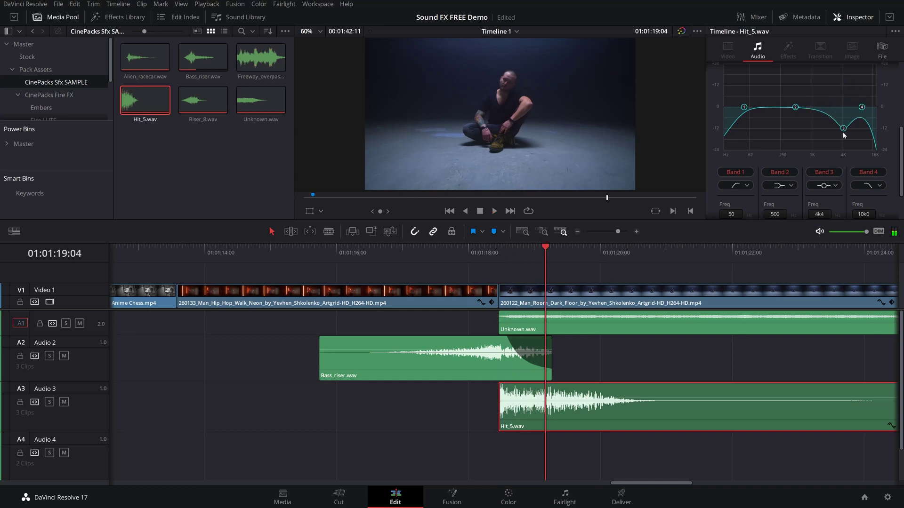
pyautogui.click(498, 253)
pyautogui.press('space')
pyautogui.click(499, 252)
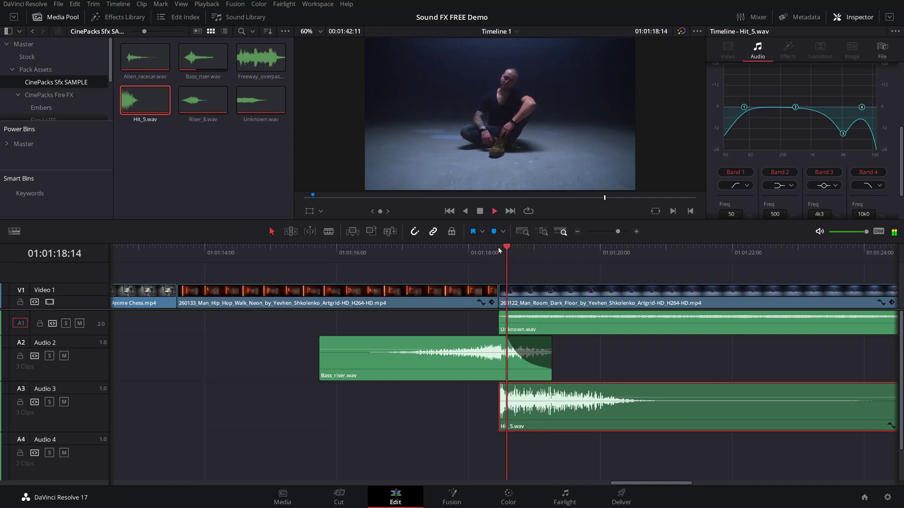
pyautogui.press('space')
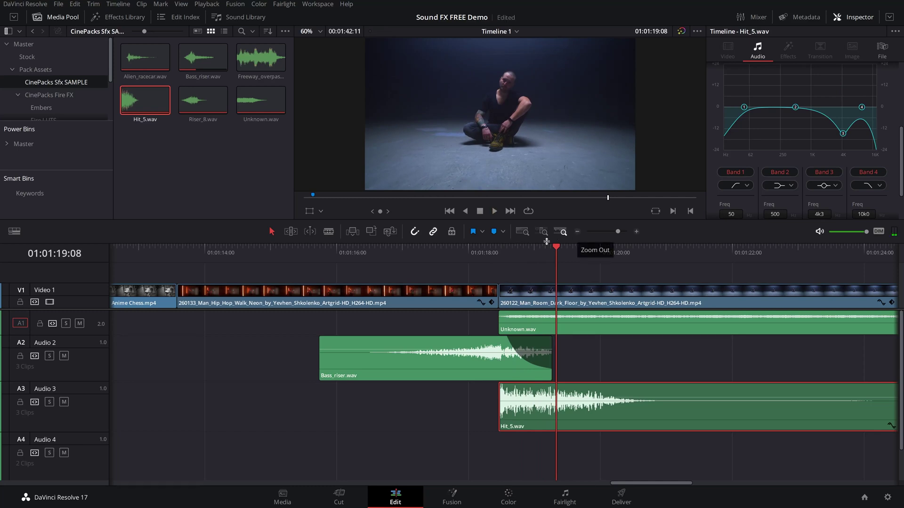
pyautogui.moveTo(525, 243); pyautogui.dragTo(426, 258)
pyautogui.press('space')
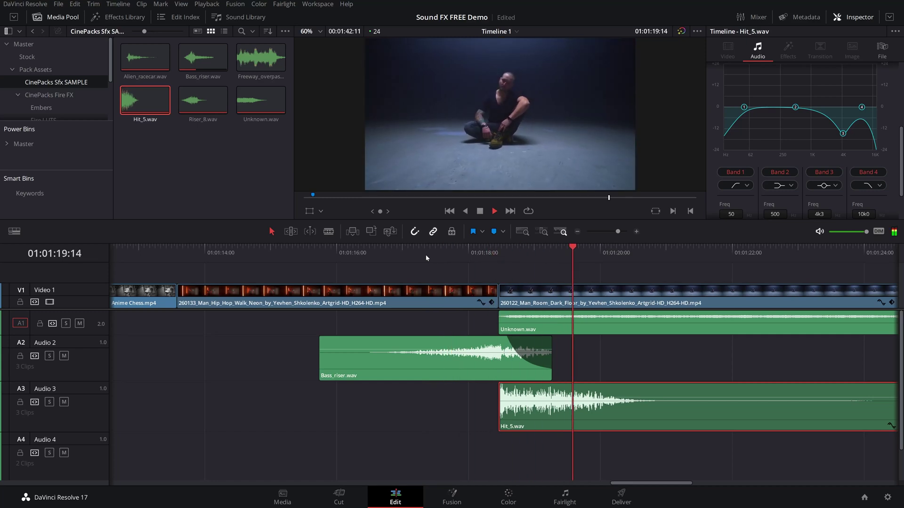
# - Zoom the timeline out and replay the section from about 01:01:16
pyautogui.press('space')
pyautogui.scroll(-2, 456, 289)
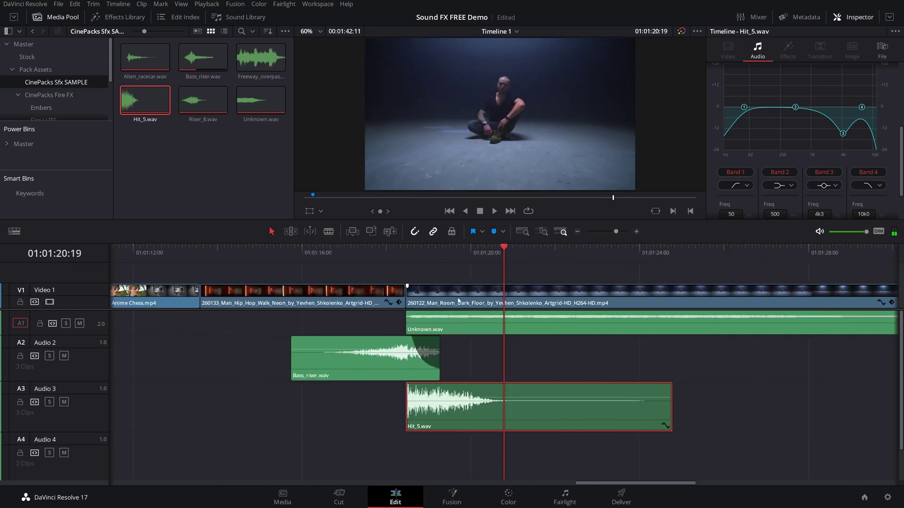
pyautogui.scroll(-1, 404, 264)
pyautogui.click(381, 251)
pyautogui.press('space')
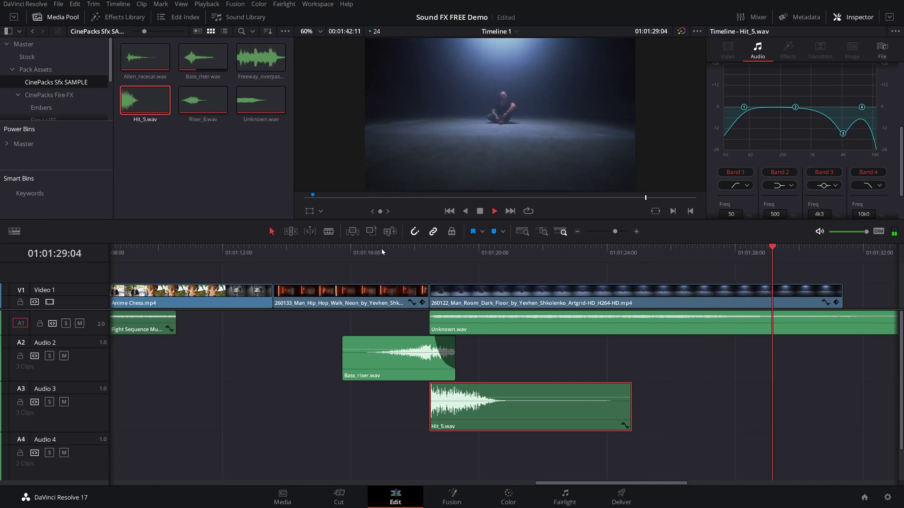
pyautogui.press('space')
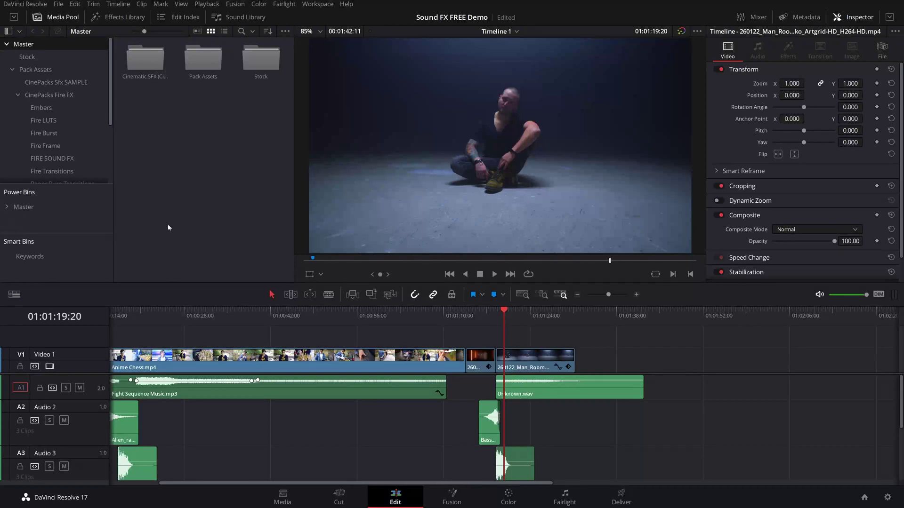
# - Open the Cinematic SFX (Cinepacks) bin and its Ambience folder, selecting several ambience clips
pyautogui.scroll(-4, 43, 85)
pyautogui.click(64, 101)
pyautogui.moveTo(270, 158); pyautogui.dragTo(124, 50)
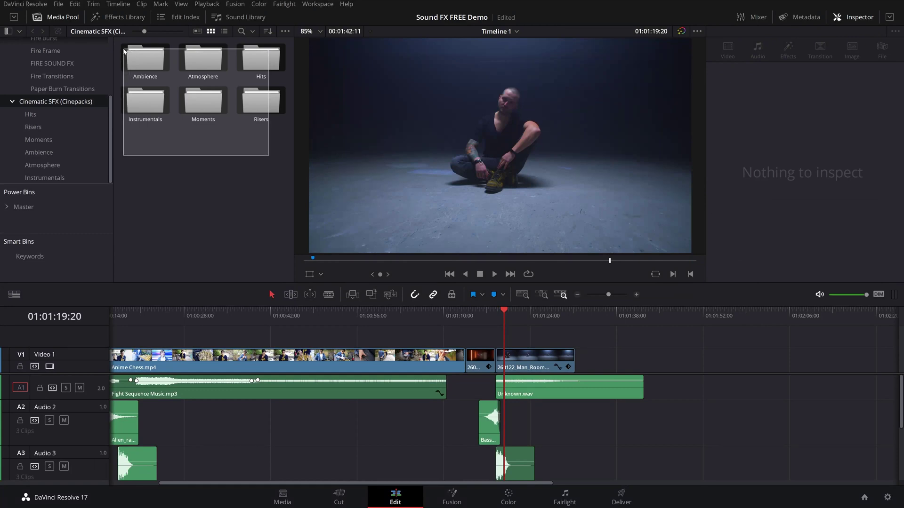
pyautogui.moveTo(124, 51); pyautogui.dragTo(127, 53)
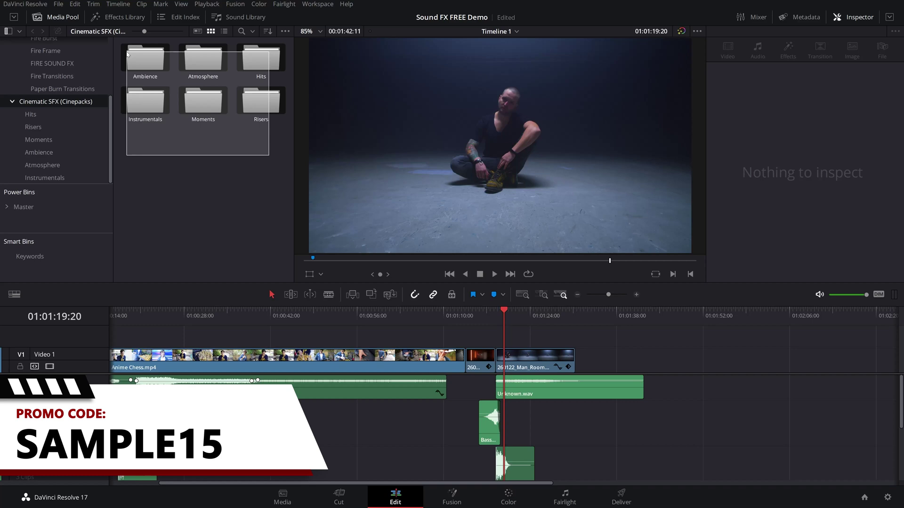
pyautogui.moveTo(127, 53); pyautogui.dragTo(131, 59)
pyautogui.click(191, 172)
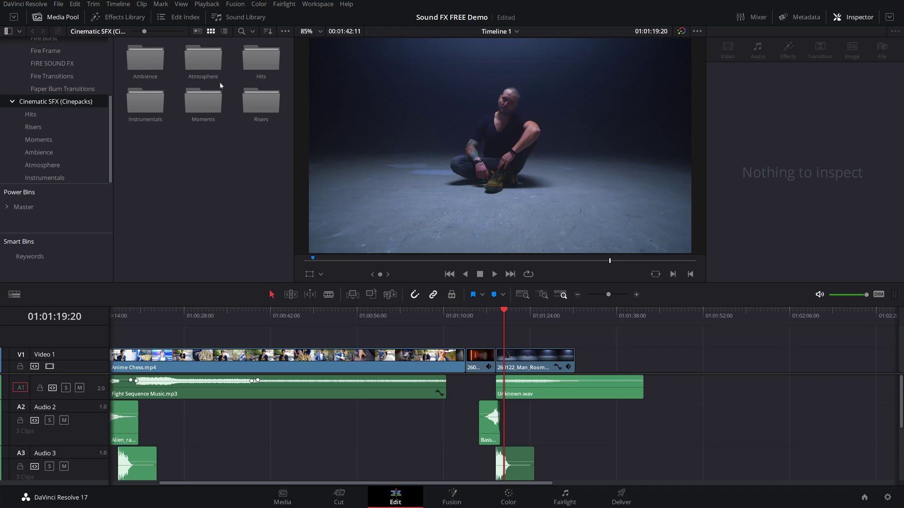
pyautogui.doubleClick(145, 51)
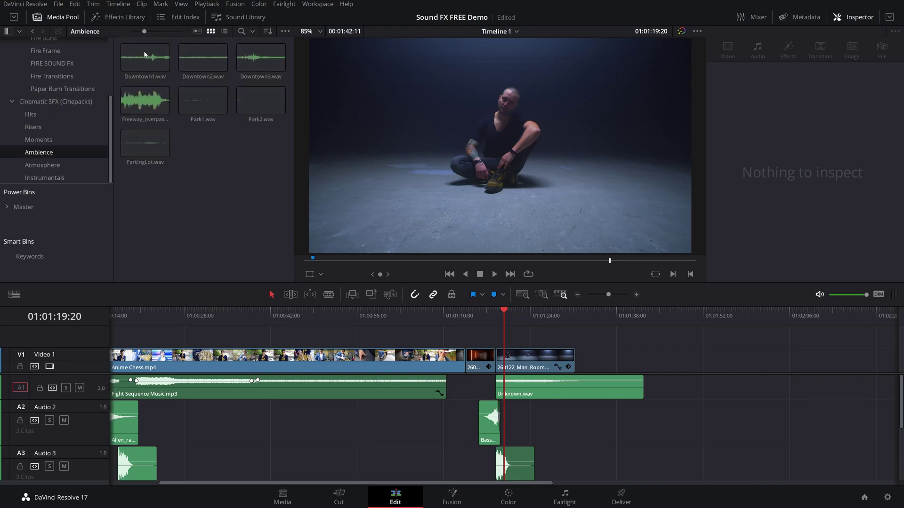
pyautogui.moveTo(260, 177)
pyautogui.mouseDown()
pyautogui.moveTo(141, 104)
pyautogui.moveTo(198, 65)
pyautogui.moveTo(254, 170)
pyautogui.mouseUp()
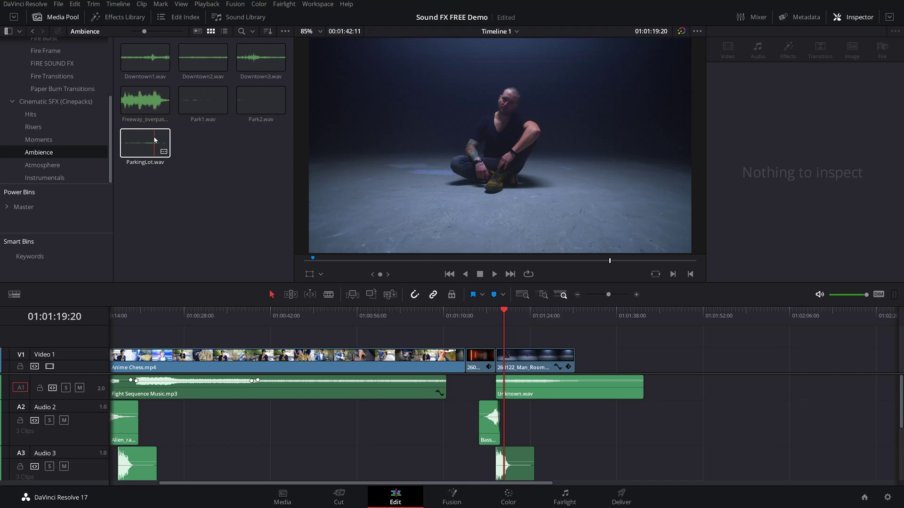
# - Preview Gunshots_2, Echo_metal_hits, Hit_1 and Hit_6 from the Hits bin
pyautogui.click(30, 114)
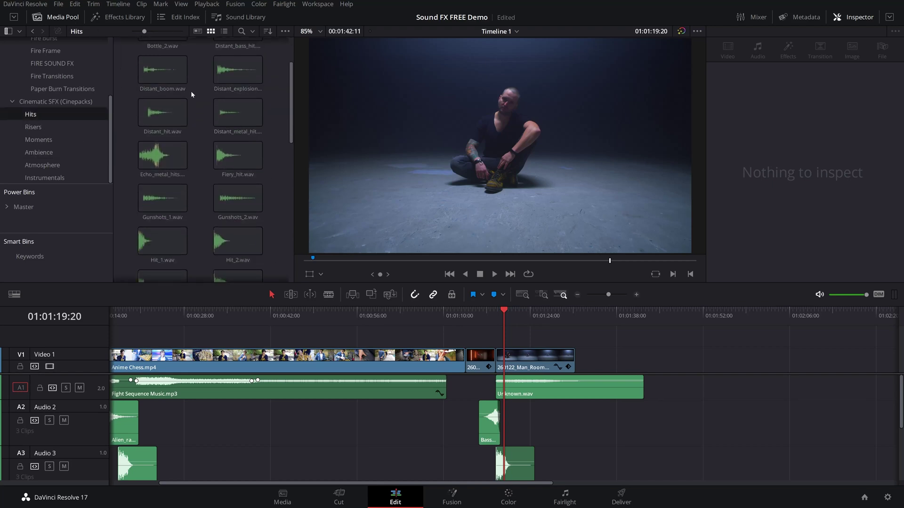
pyautogui.scroll(-2, 191, 91)
pyautogui.click(234, 127)
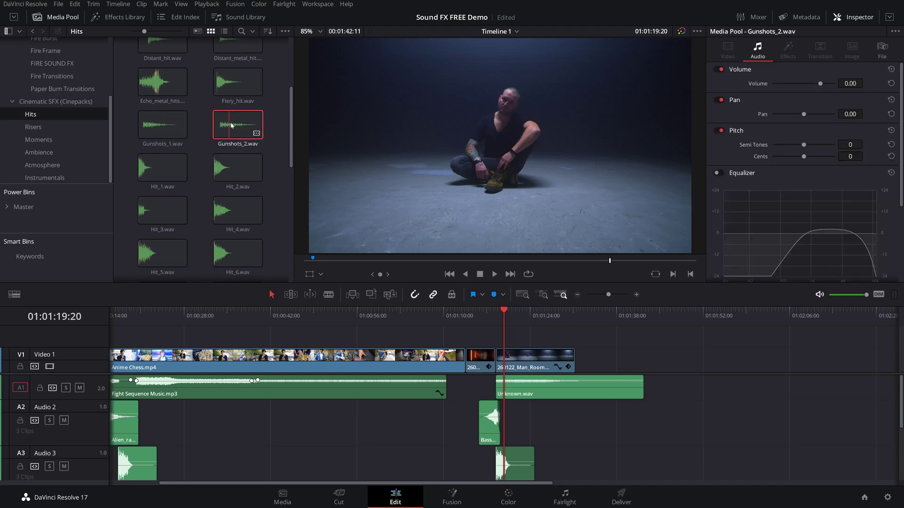
pyautogui.doubleClick(234, 127)
pyautogui.press('space')
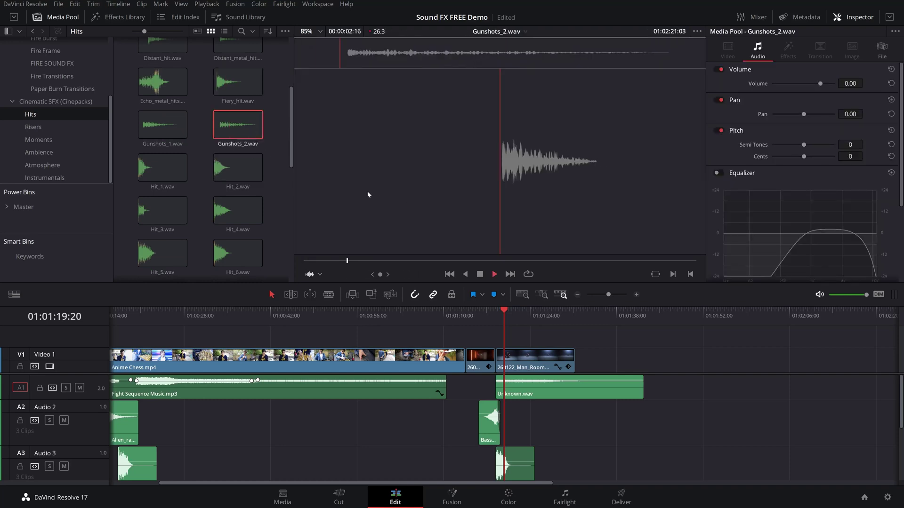
pyautogui.doubleClick(162, 86)
pyautogui.press('space')
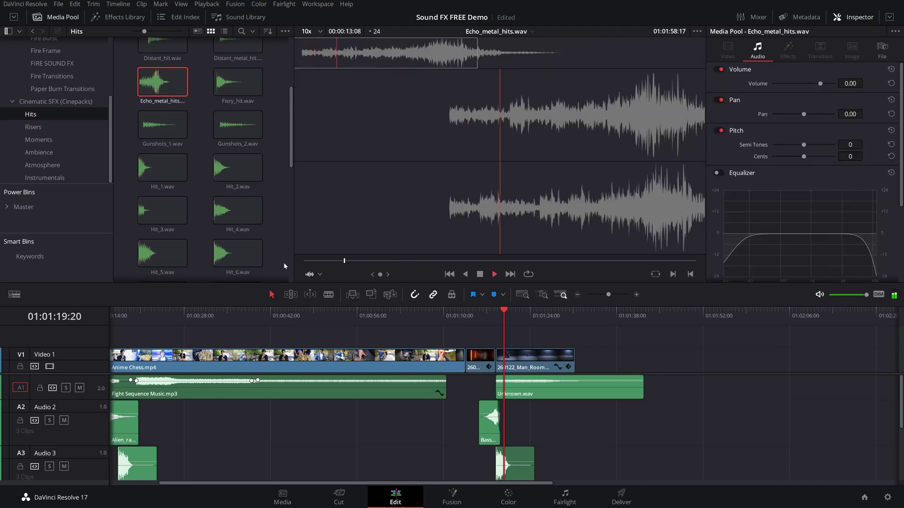
pyautogui.doubleClick(178, 172)
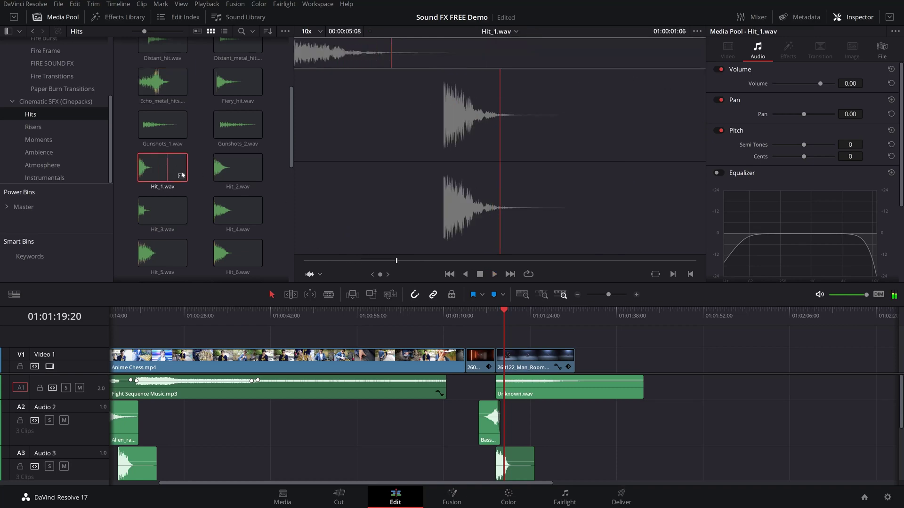
pyautogui.moveTo(381, 258); pyautogui.dragTo(304, 259)
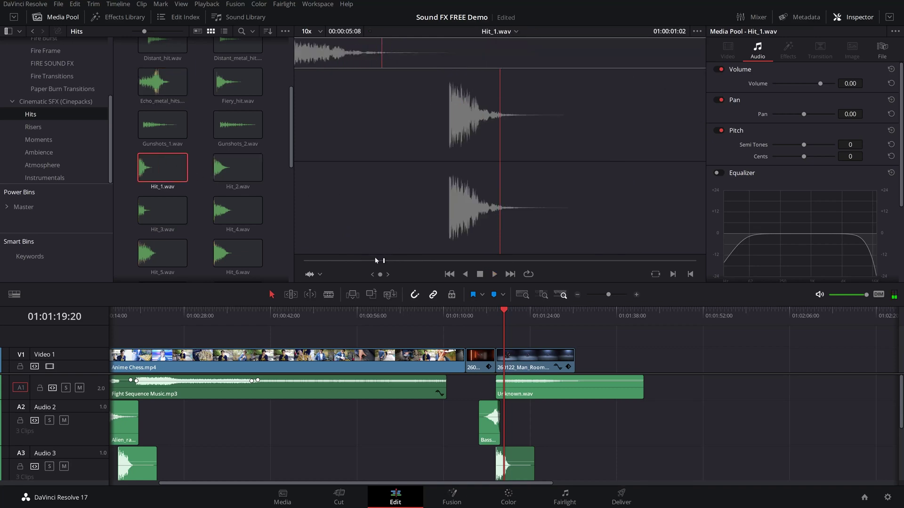
pyautogui.doubleClick(251, 256)
pyautogui.press('space')
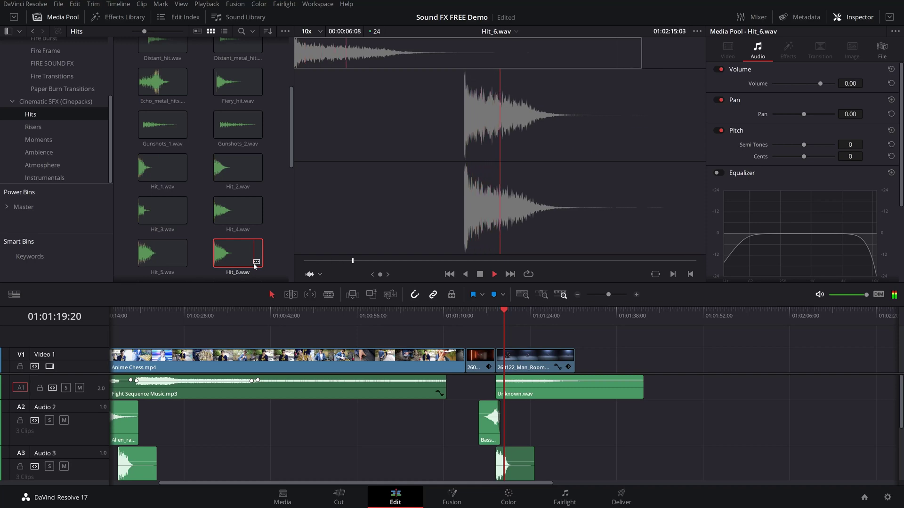
pyautogui.press('space')
# - Preview Riser_10.wav from the Risers bin, then load Alien_racecar2.wav from Moments
pyautogui.click(80, 127)
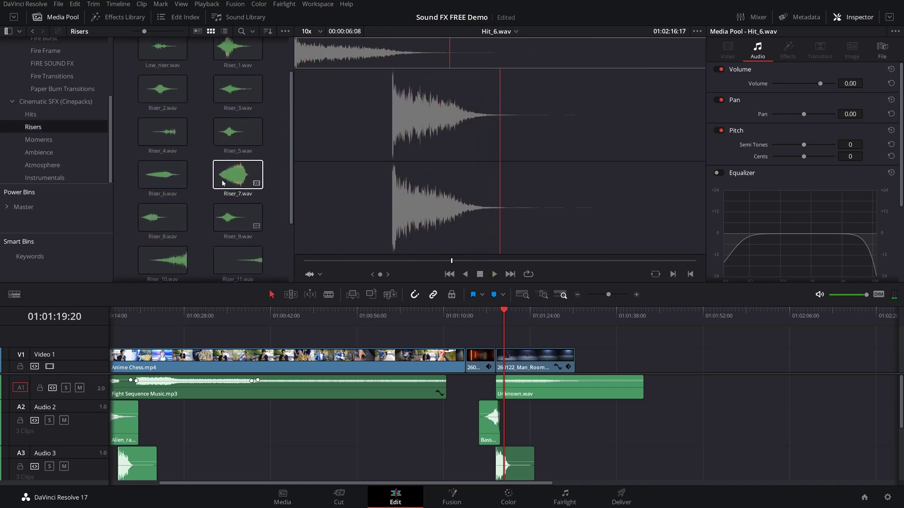
pyautogui.scroll(-4, 223, 183)
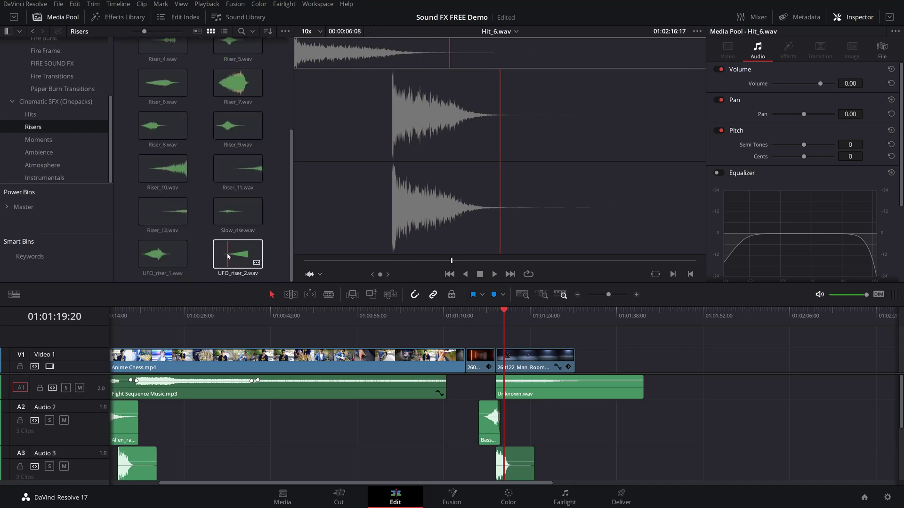
pyautogui.click(237, 210)
pyautogui.click(163, 168)
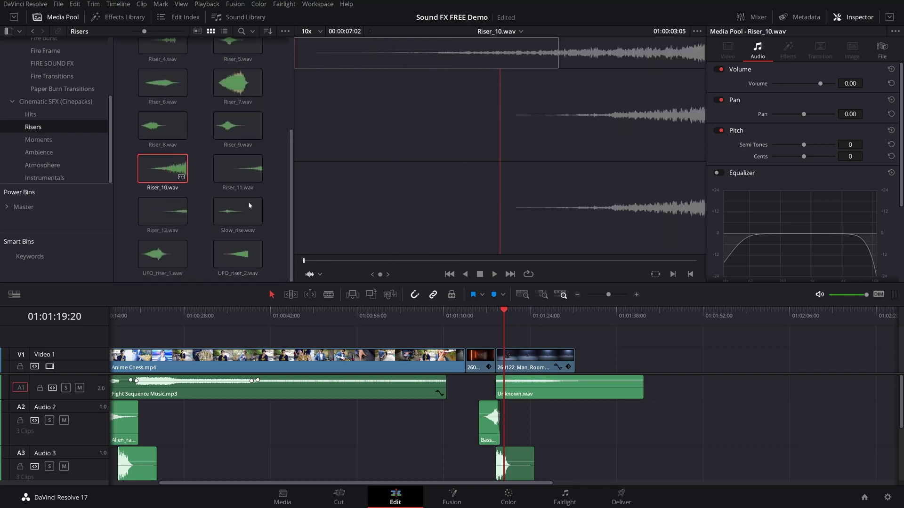
pyautogui.press('space')
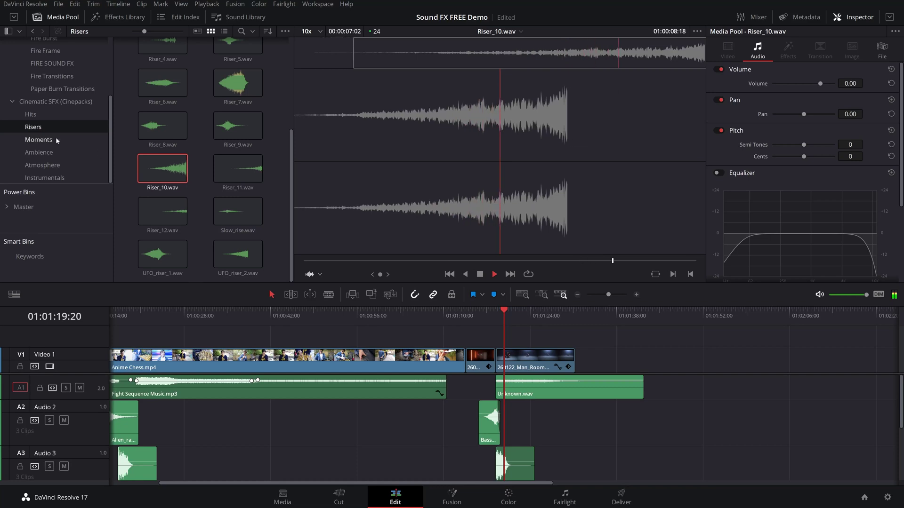
pyautogui.click(39, 140)
pyautogui.click(172, 87)
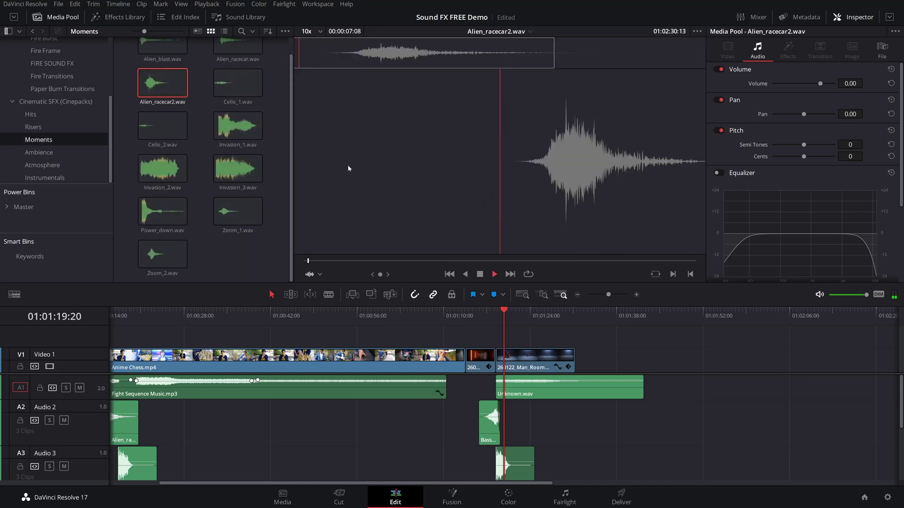
# - Preview Droning.wav and Planet_earth.wav from the Atmosphere bin
pyautogui.click(231, 89)
pyautogui.click(43, 164)
pyautogui.click(162, 181)
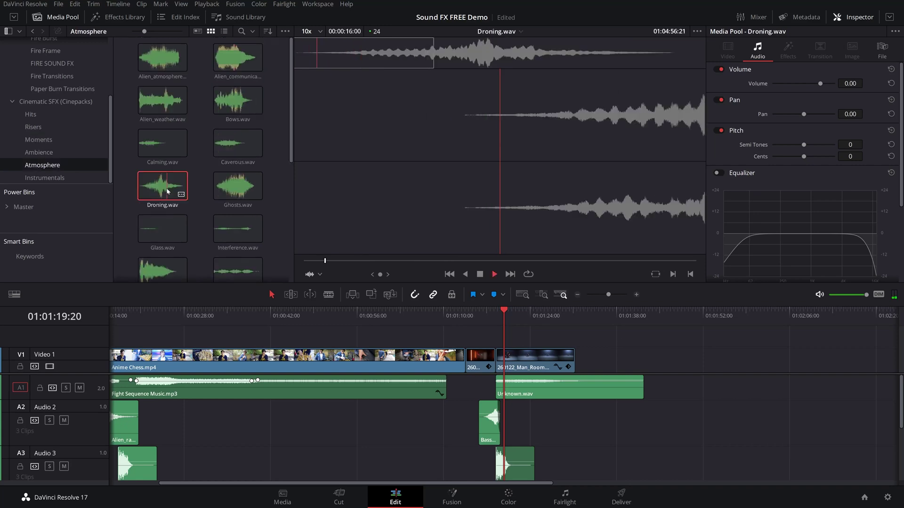
pyautogui.scroll(-1, 212, 196)
pyautogui.scroll(-1, 212, 196)
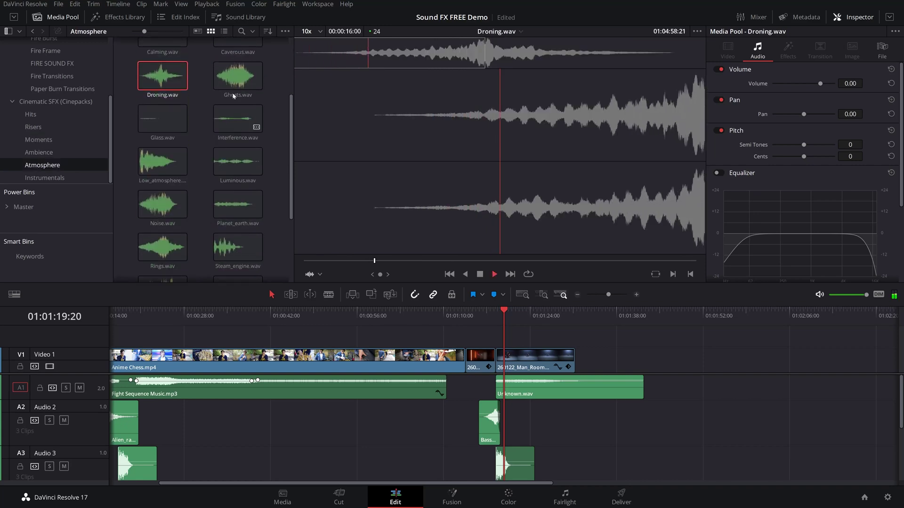
pyautogui.click(221, 198)
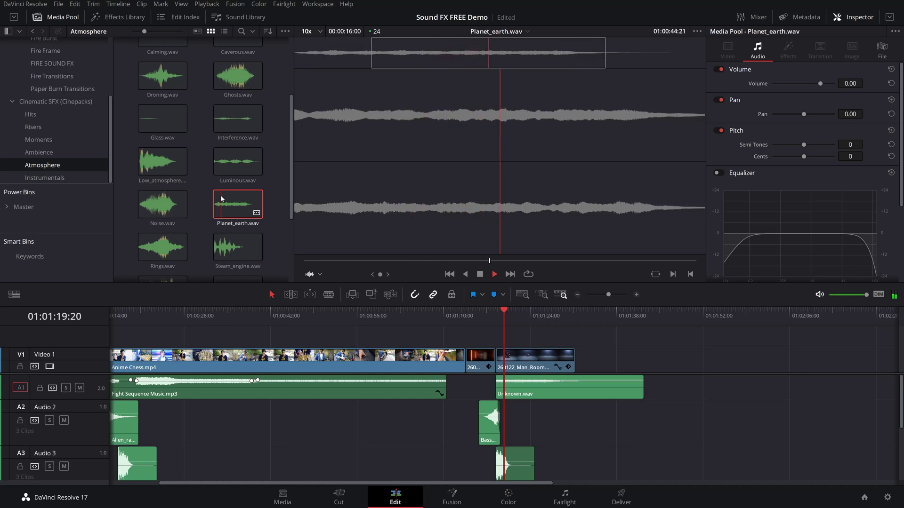
# - Preview Astro.wav and Calming.wav from the Instrumentals bin
pyautogui.click(55, 180)
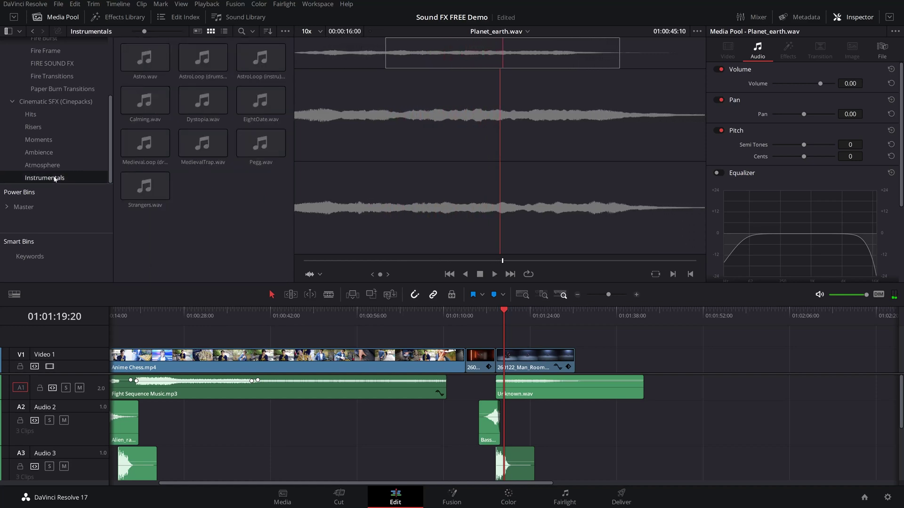
pyautogui.moveTo(285, 217); pyautogui.dragTo(196, 164)
pyautogui.click(154, 61)
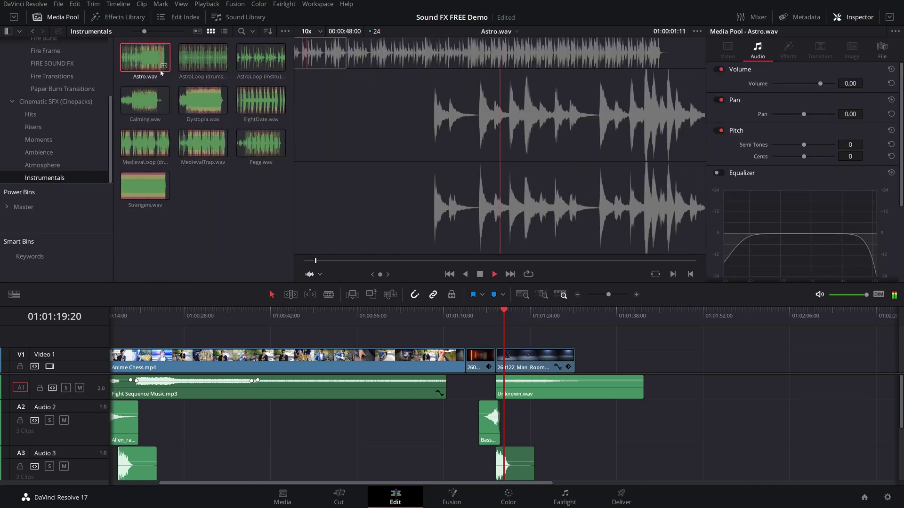
pyautogui.click(138, 111)
pyautogui.press('space')
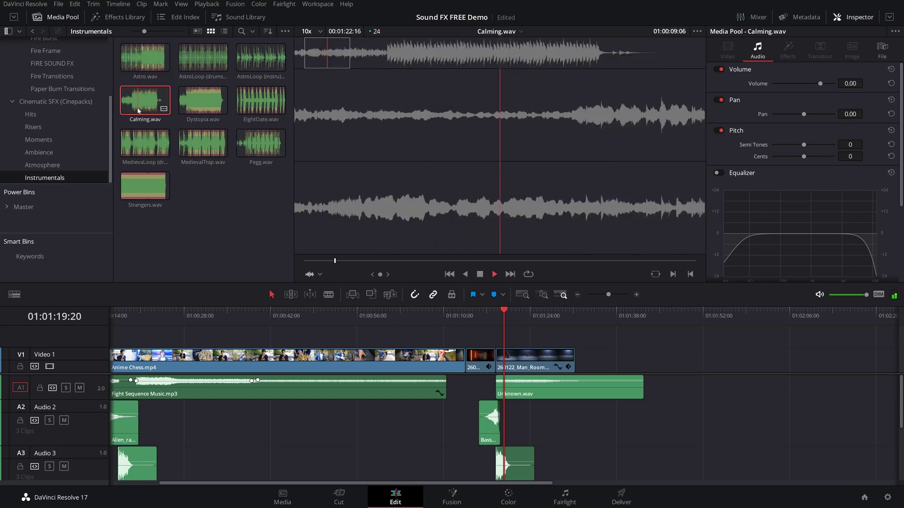